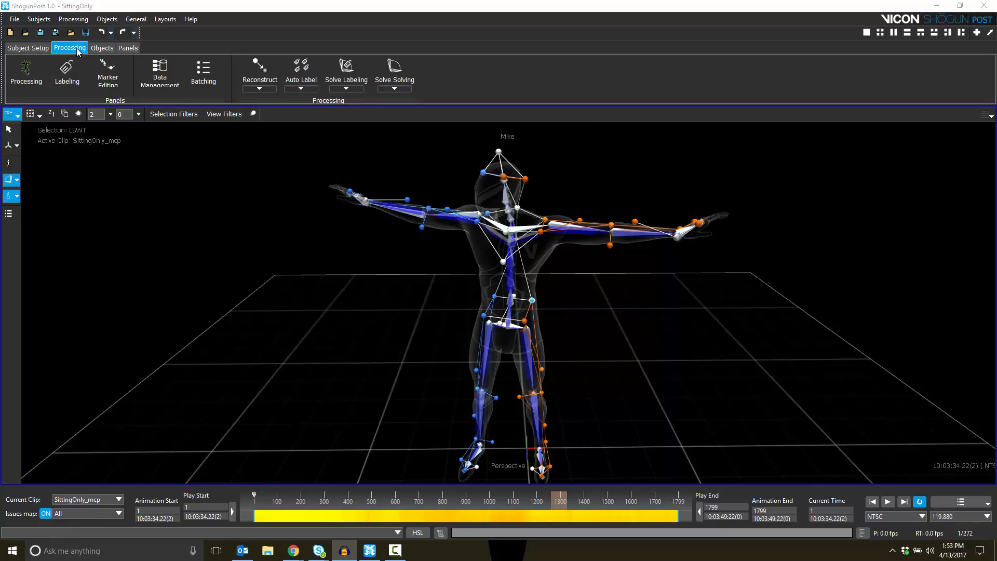
- Open the labeling tools and look through the subject choices and the full marker label list
left_click(67, 72)
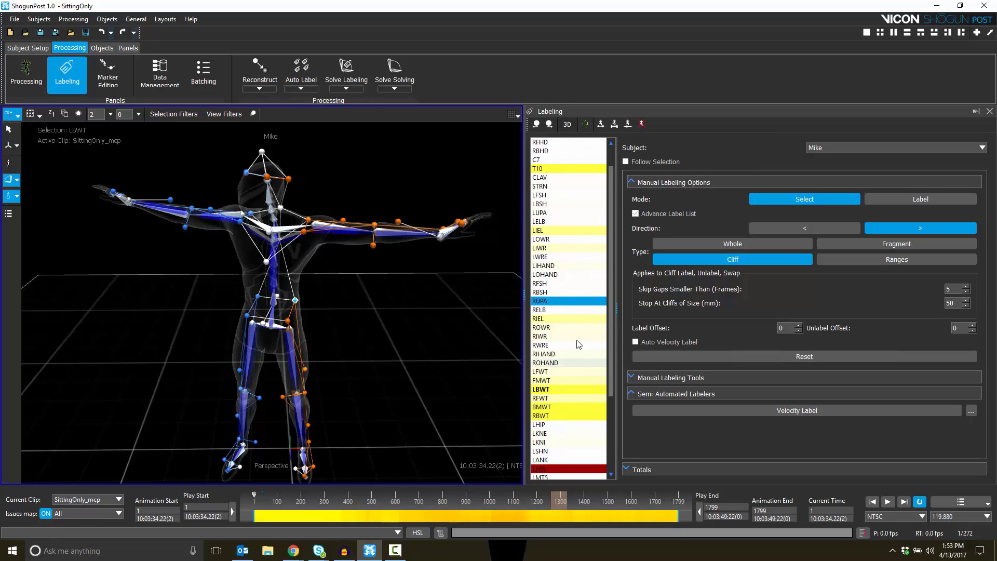
left_click_drag(609, 263, 611, 343)
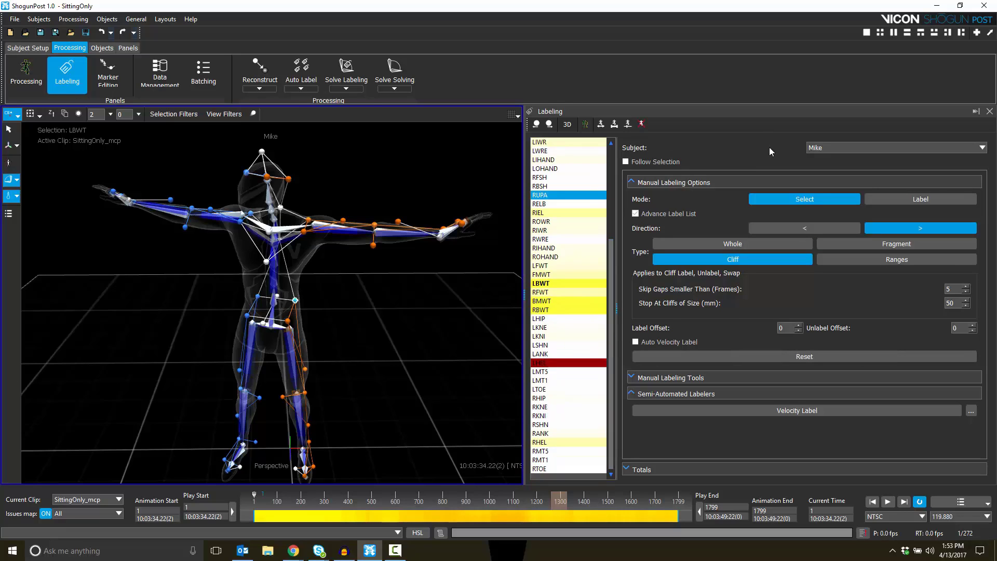
left_click(856, 148)
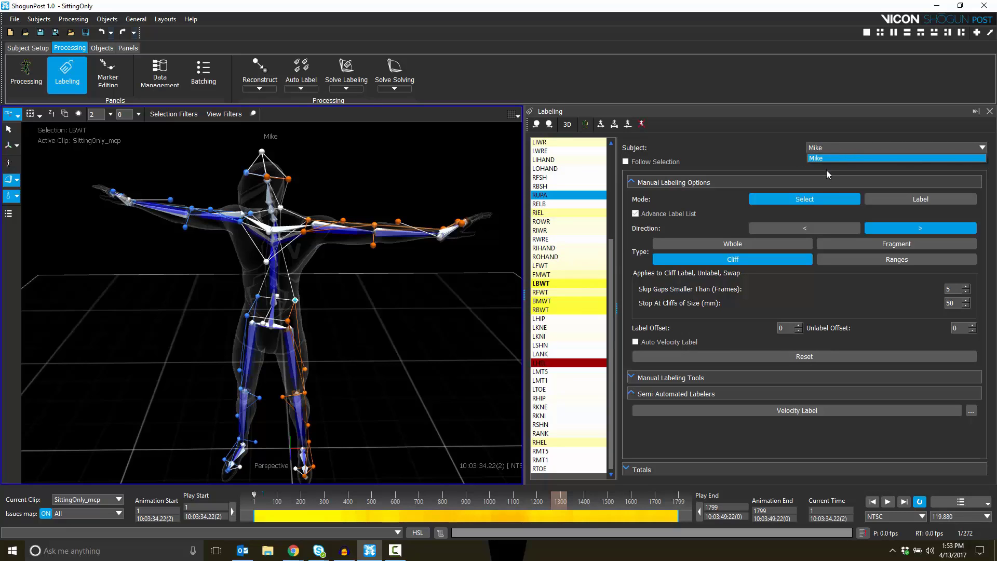
left_click(748, 150)
scroll(612, 370, "up", 5)
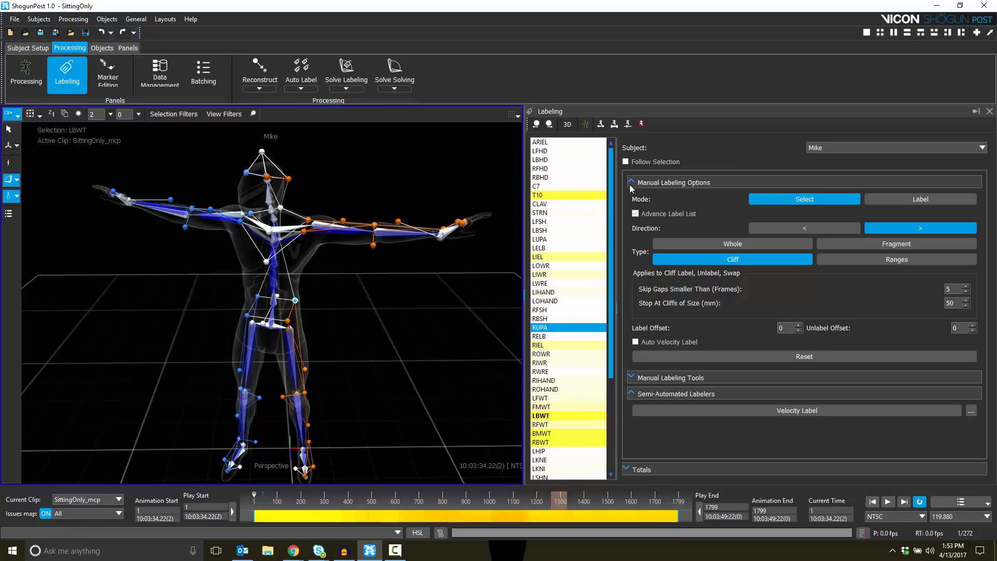
scroll(612, 370, "down", 5)
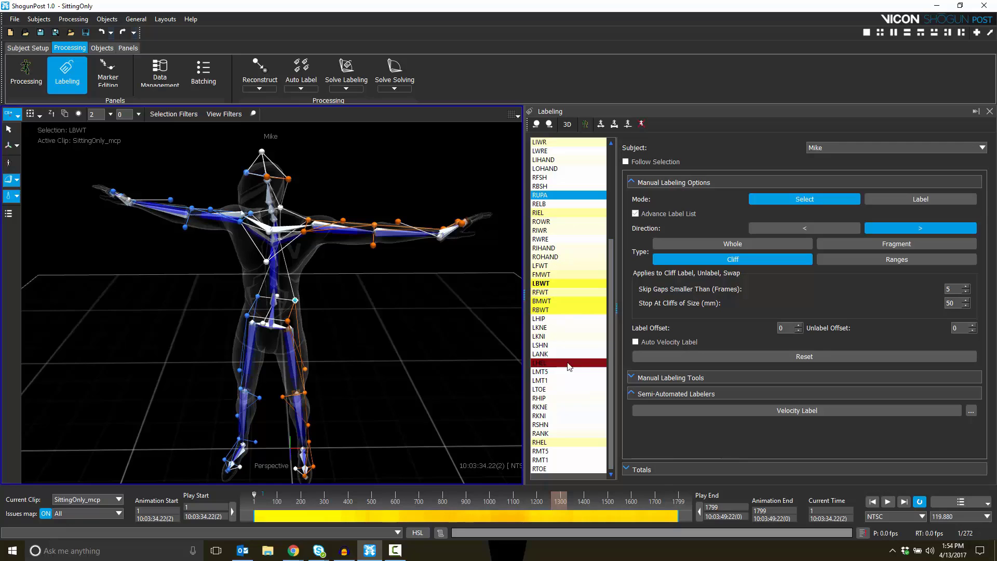
- Show the 3D marker diagram of the subject beside the label list in the labeling tools
left_click_drag(406, 393, 376, 385, "alt")
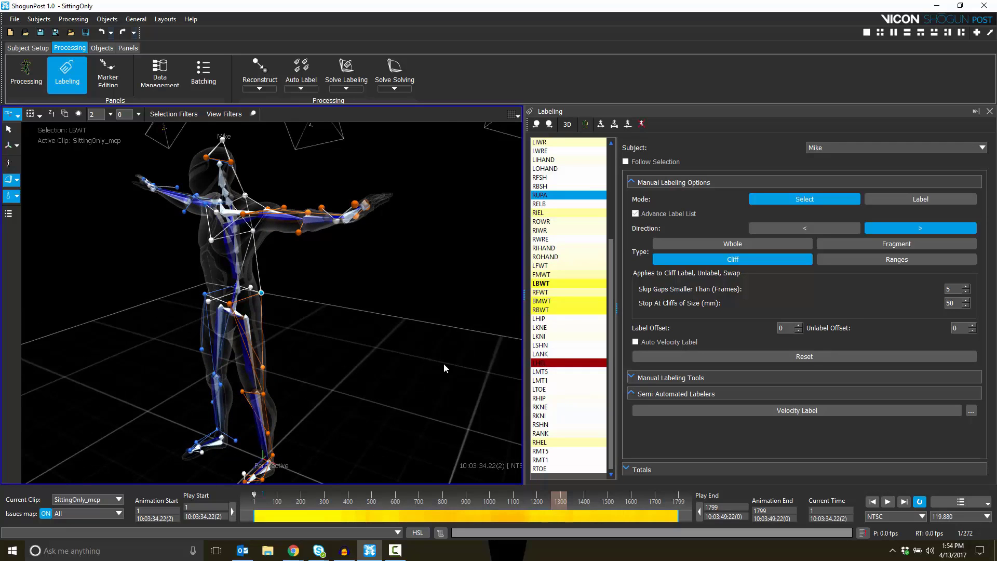
left_click_drag(443, 364, 451, 344, "alt")
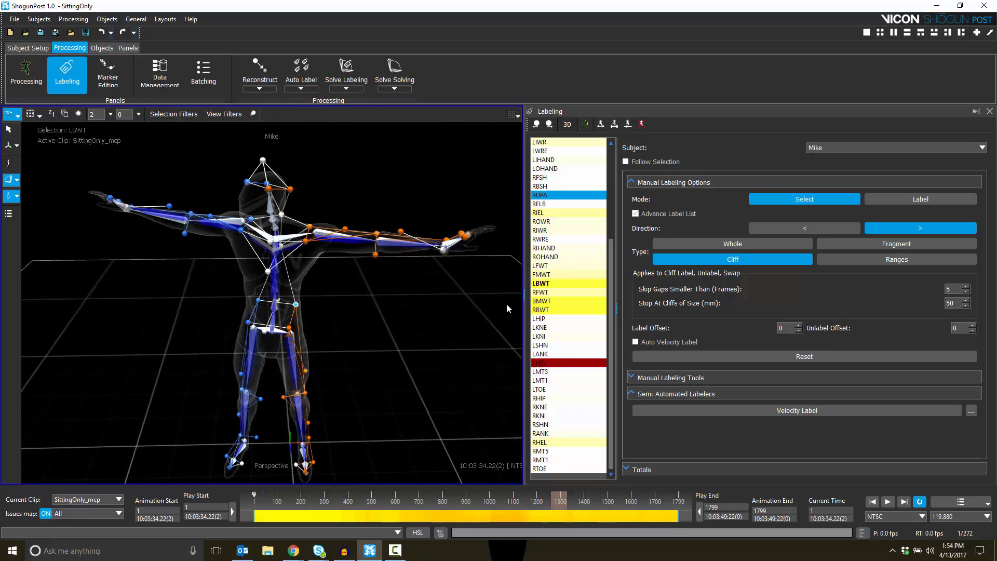
left_click(566, 127)
left_click(566, 129)
- Select waist markers one by one on the 3D marker diagram, starting with LFWT and ending on RBWT
mouse_move(660, 307)
left_mouse_down("alt")
mouse_move(647, 340)
mouse_move(634, 252)
left_mouse_up("alt")
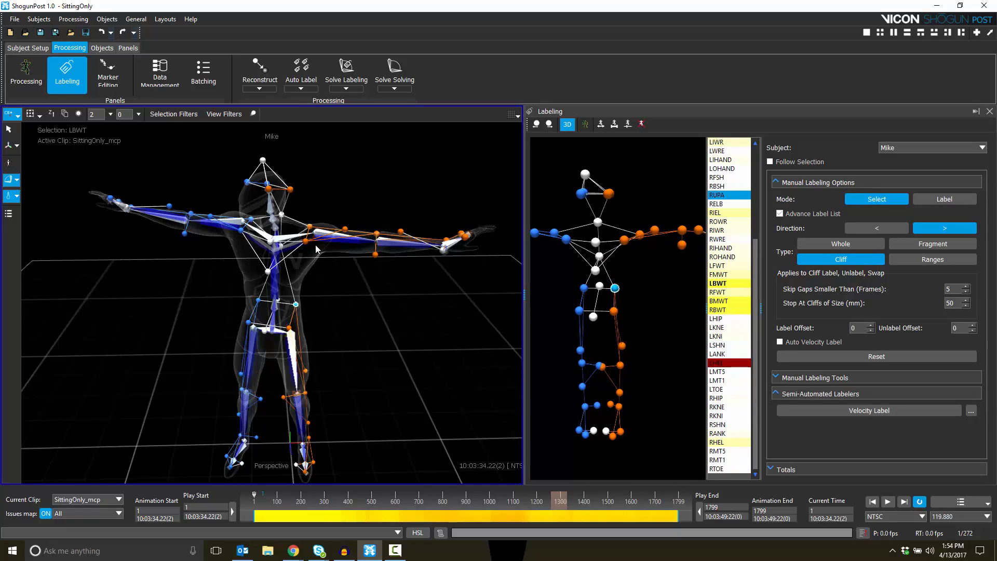
left_click(614, 310)
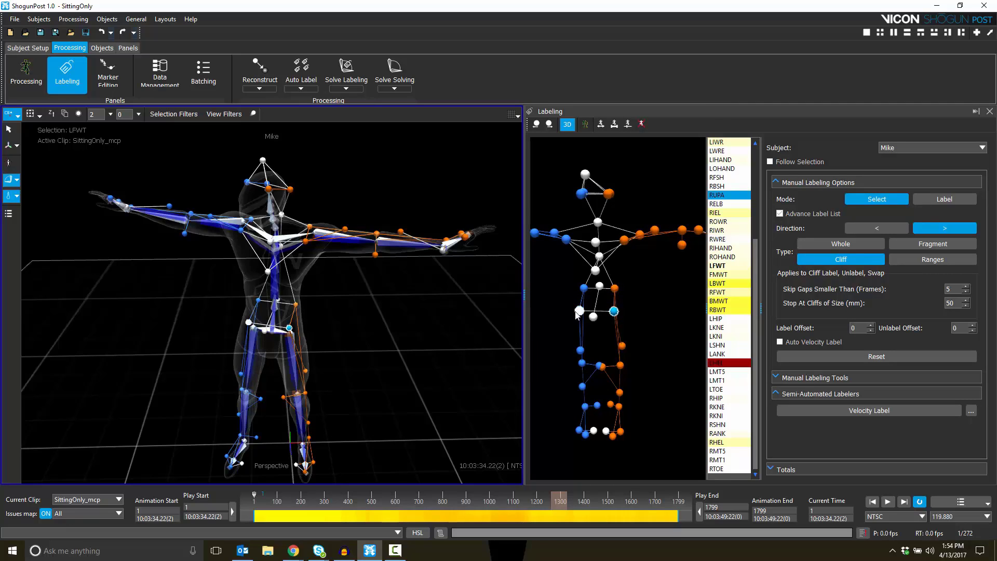
left_click(600, 285)
left_click(584, 288)
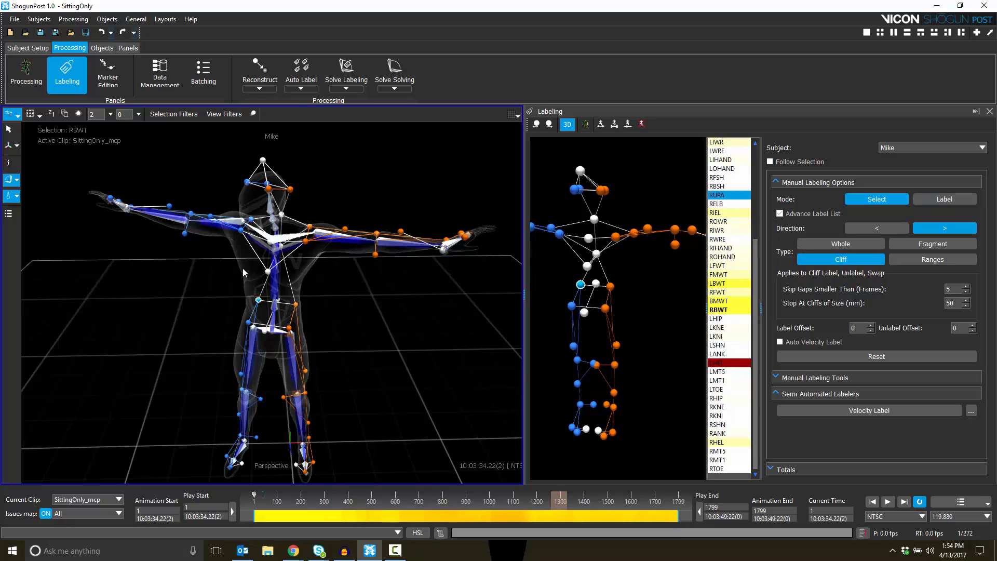
- Try the manual labeling direction set to backward only, forward only and both directions together
left_click(871, 227)
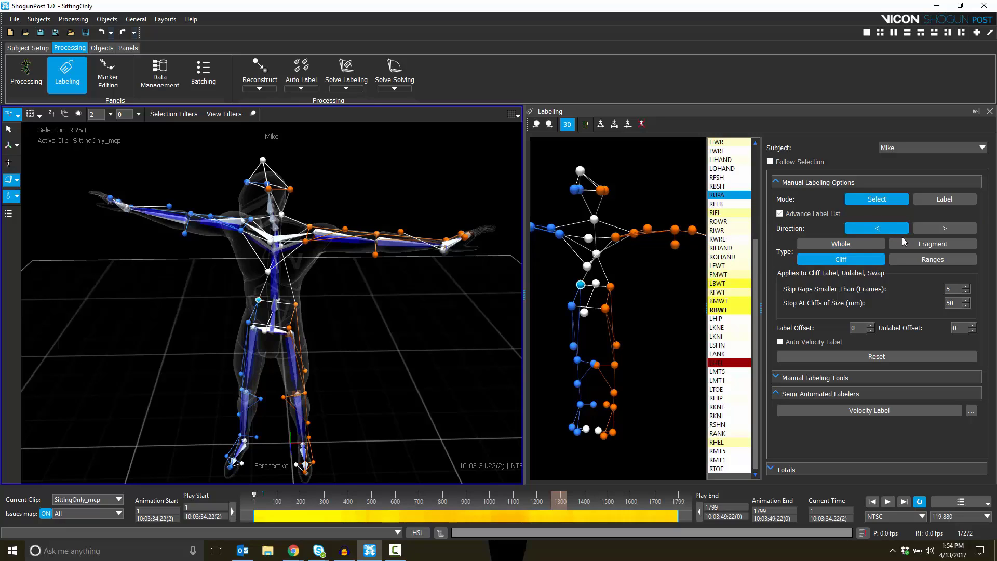
left_click(944, 228)
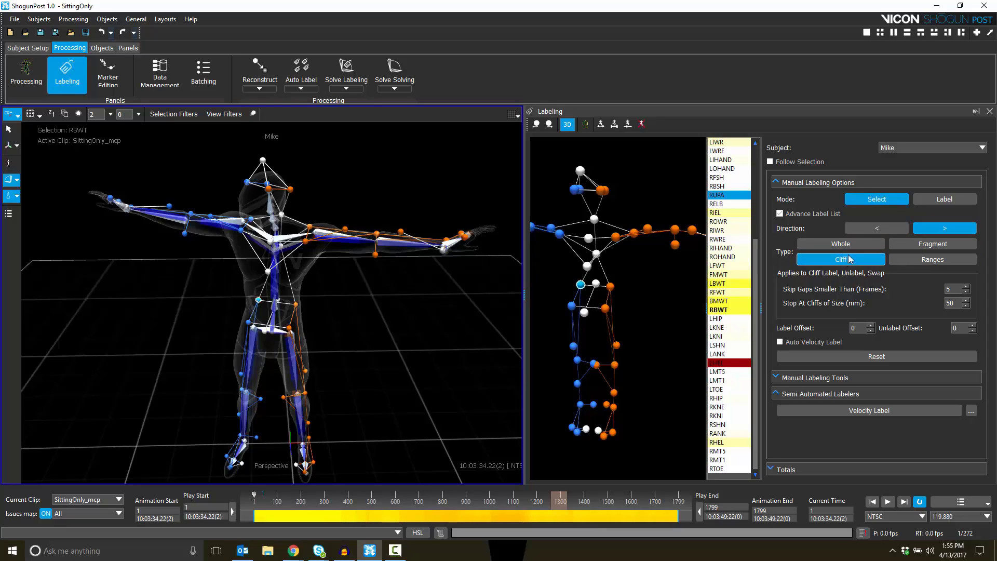
left_click(886, 228)
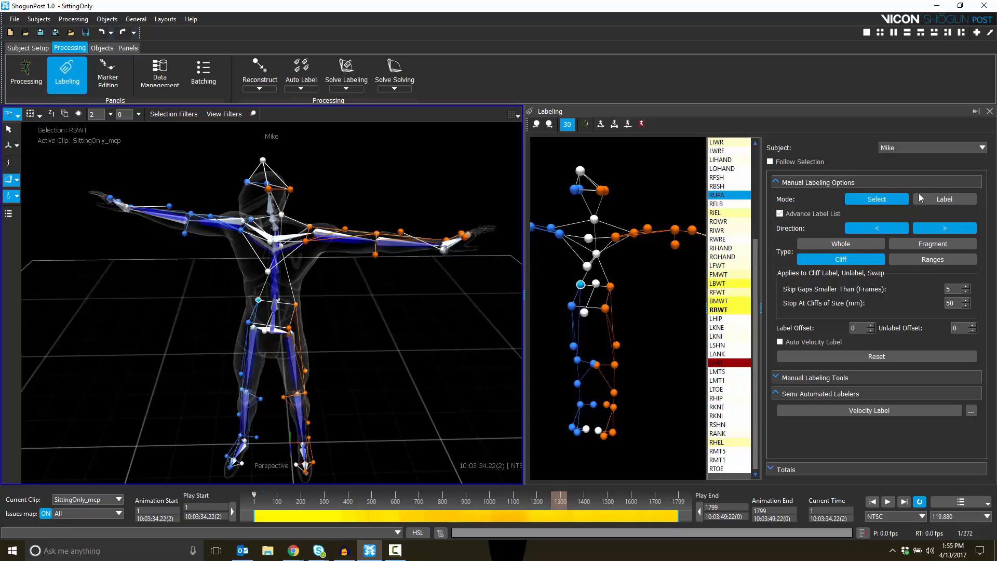
- Examine what the Whole, Fragment and Ranges labeling types apply to, and the reset of the manual labeling options
left_click(914, 243)
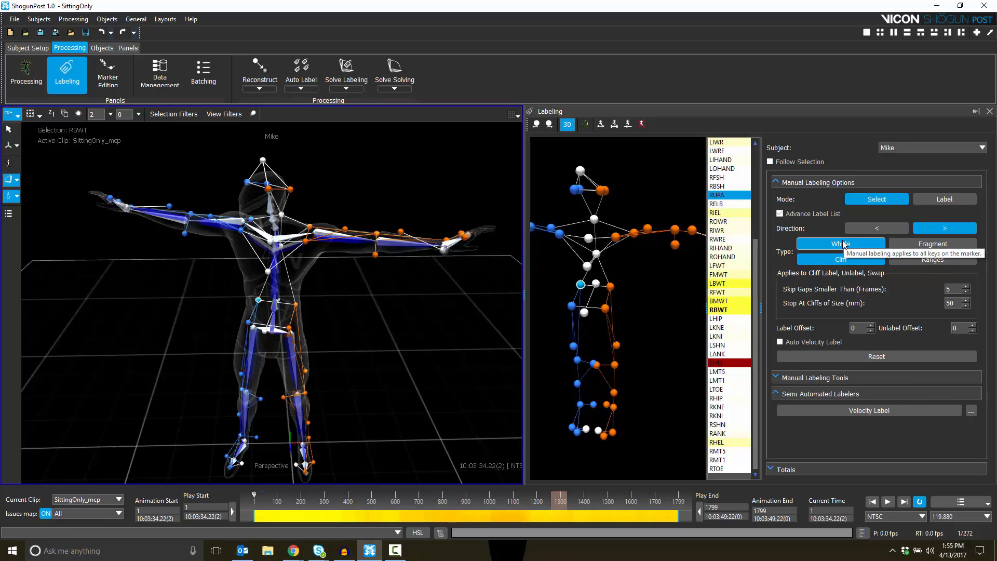
left_click(938, 244)
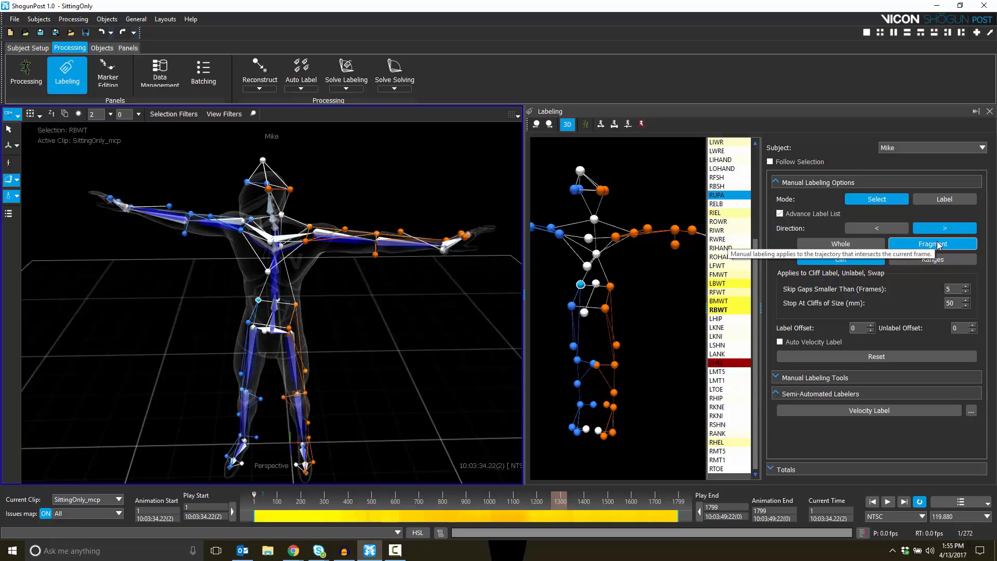
left_click(927, 263)
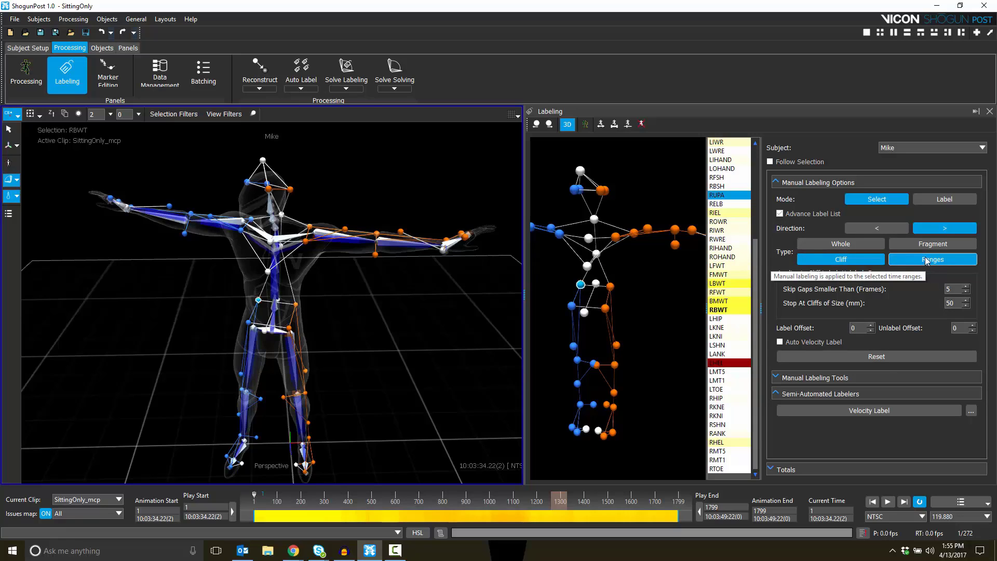
left_click(926, 264)
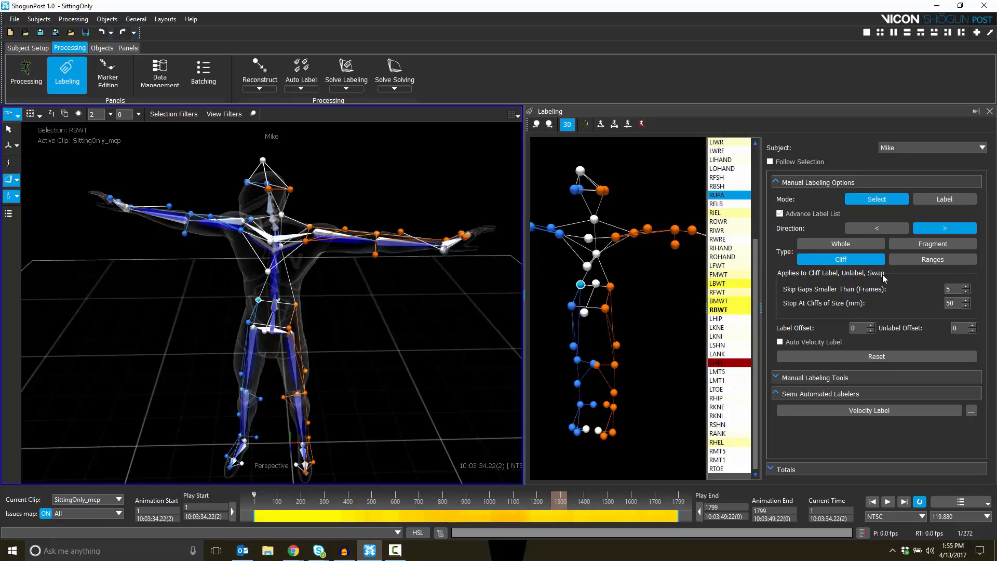
left_click(933, 260)
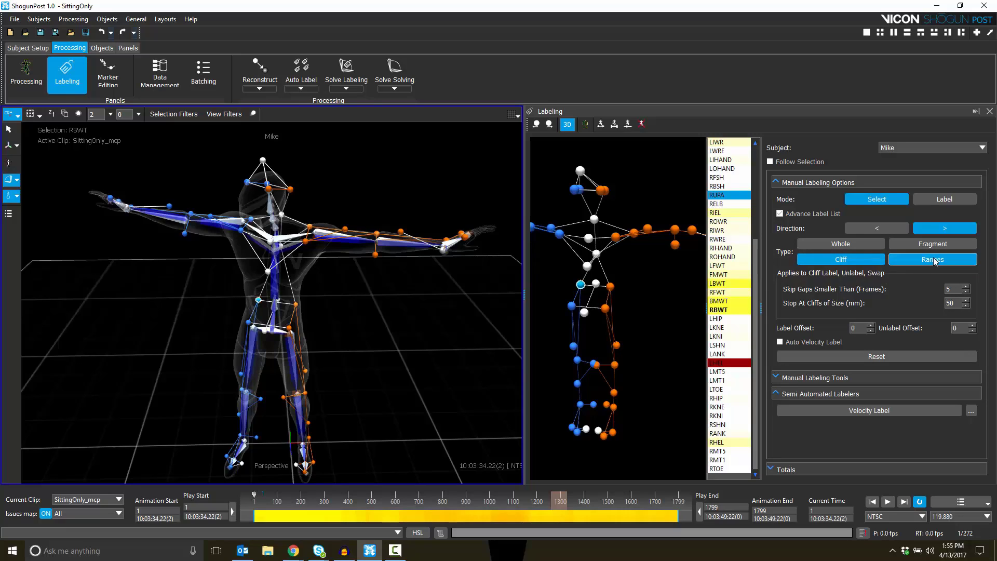
left_click(933, 261)
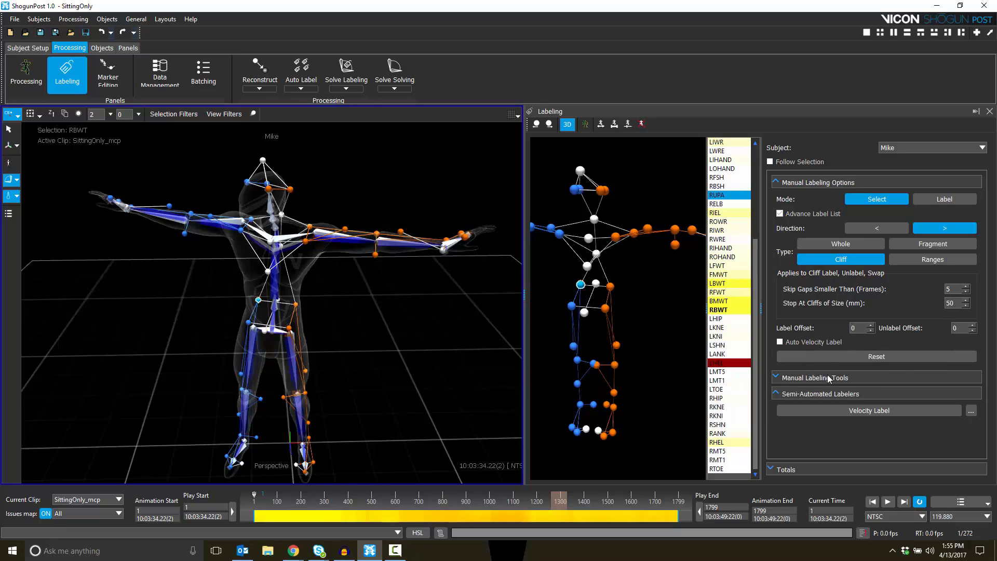
left_click(836, 358)
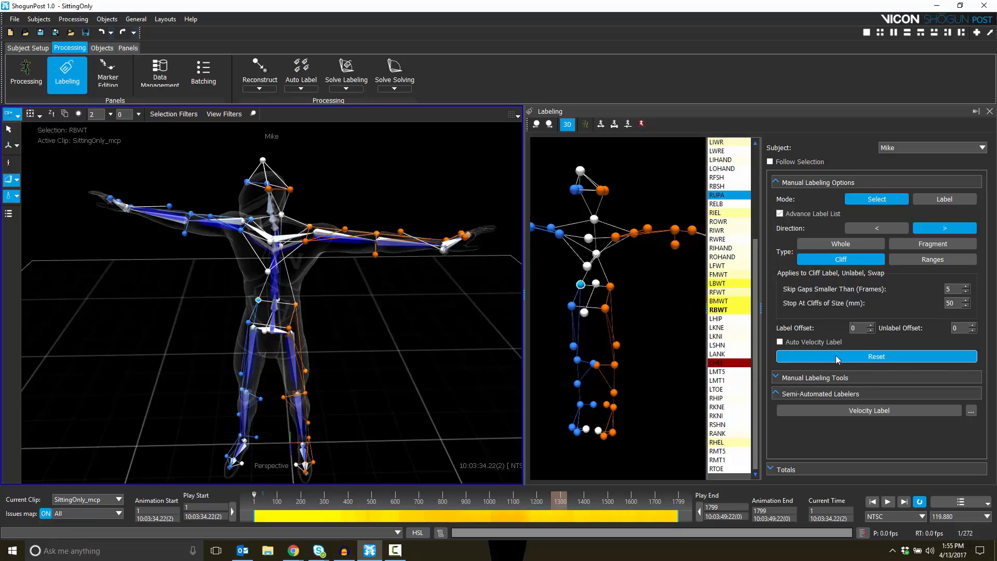
- Review the swap and unlabel options under Manual Labeling Tools, and collapse that section and Semi-Automated Labelers
left_click(778, 378)
scroll(812, 380, "down", 1)
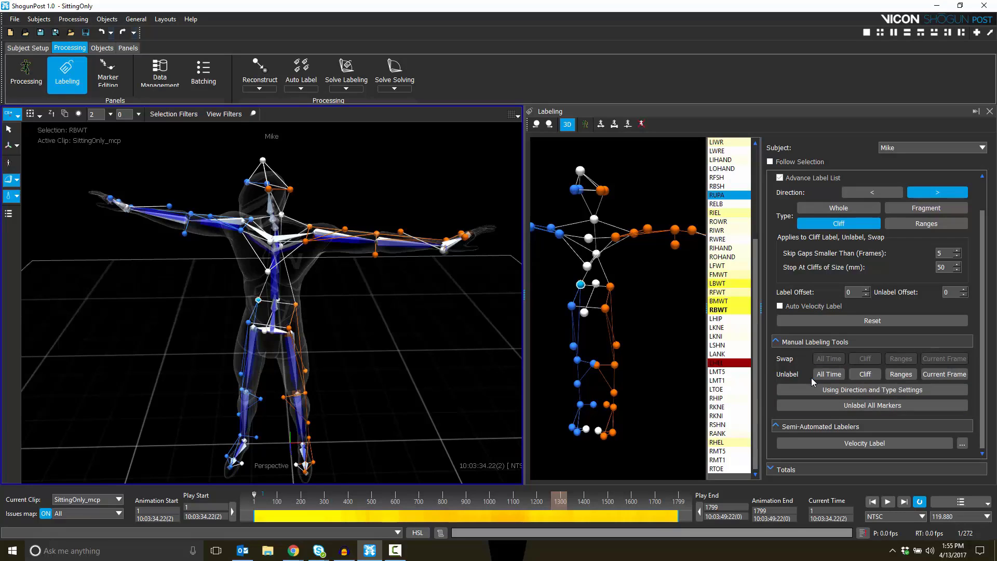
left_click(777, 342)
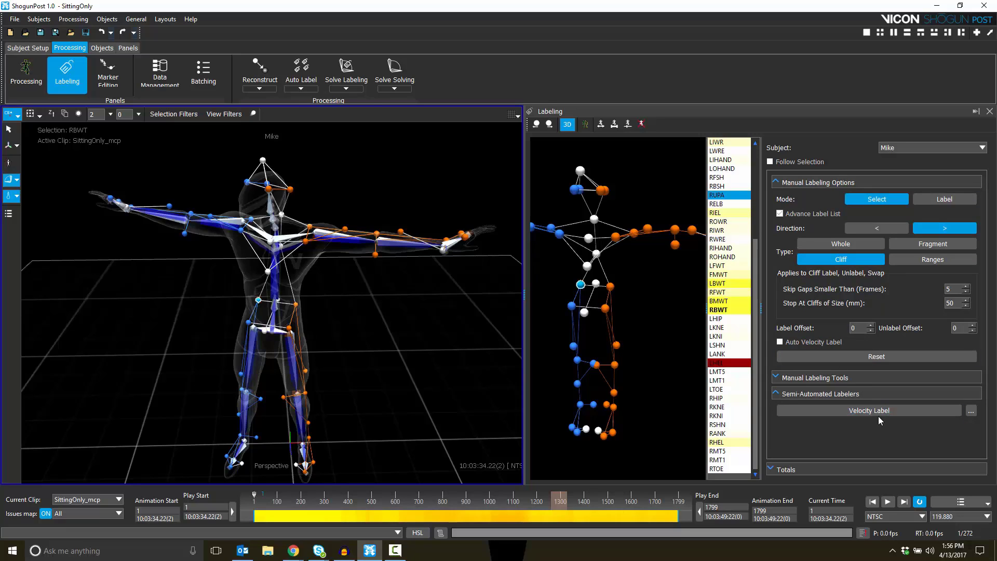
left_click(779, 395)
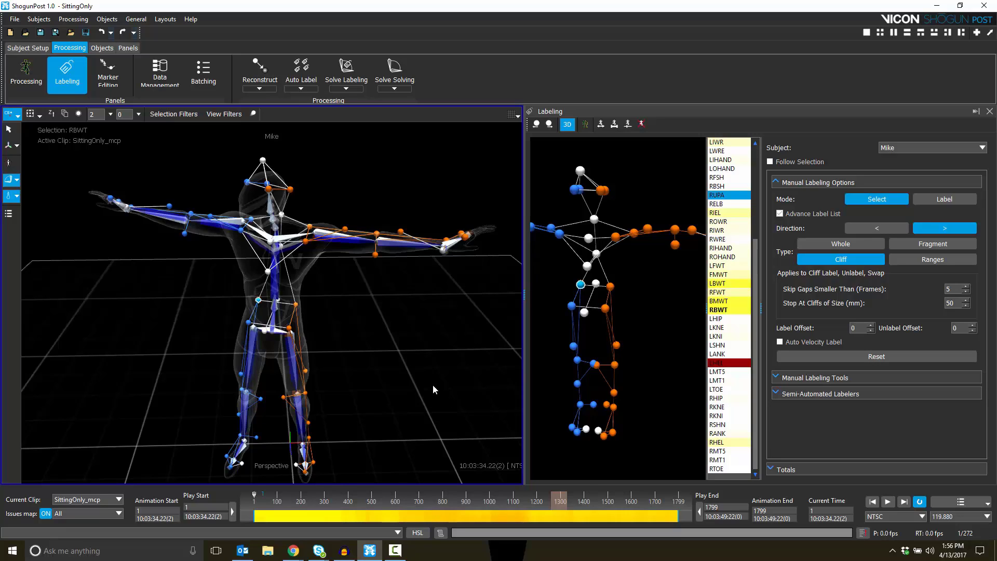
- Clear the marker selection and play the clip from frame 509 to frame 831, watching the seated subject up close
left_click(417, 368)
left_click_drag(307, 493, 373, 494)
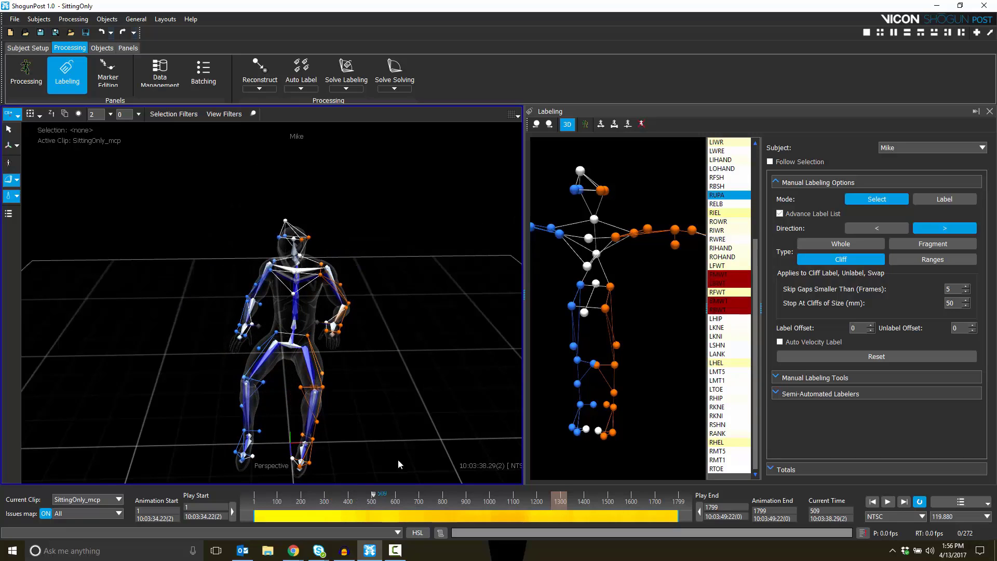
mouse_move(389, 349)
left_mouse_down("alt")
mouse_move(360, 345)
mouse_move(382, 349)
left_mouse_up("alt")
right_click_drag(381, 349, 387, 363, "alt")
mouse_move(387, 364)
left_mouse_down("alt")
mouse_move(401, 372)
mouse_move(384, 357)
mouse_move(375, 364)
left_mouse_up("alt")
key("space")
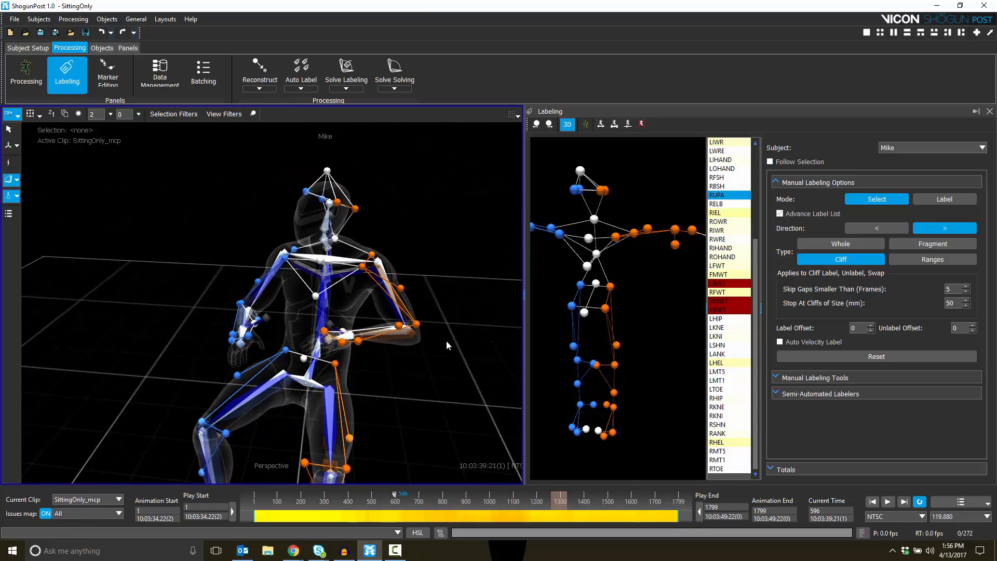
mouse_move(435, 367)
left_mouse_down("alt")
mouse_move(387, 365)
mouse_move(372, 377)
mouse_move(413, 364)
mouse_move(438, 378)
left_mouse_up("alt")
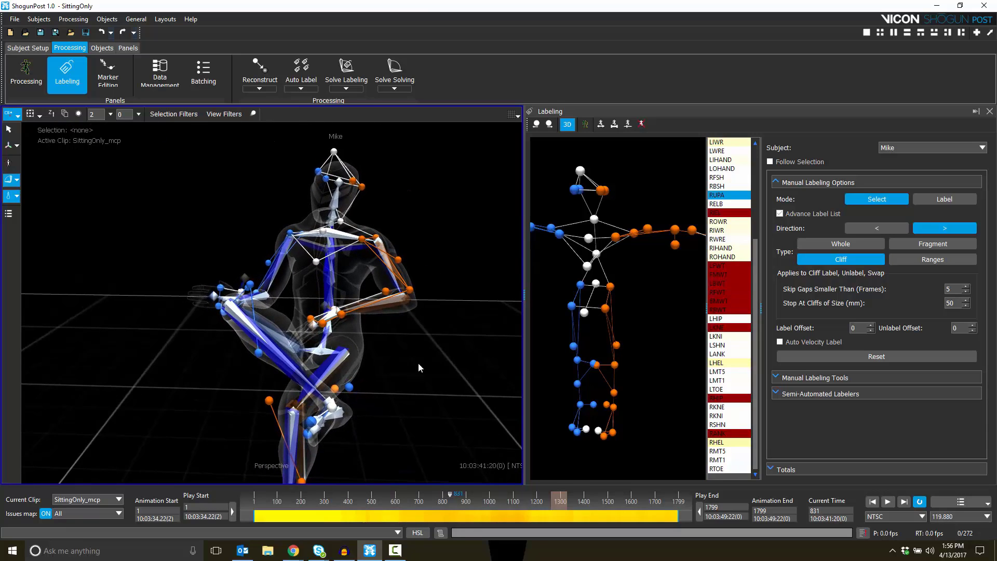
left_click_drag(419, 367, 361, 360, "alt")
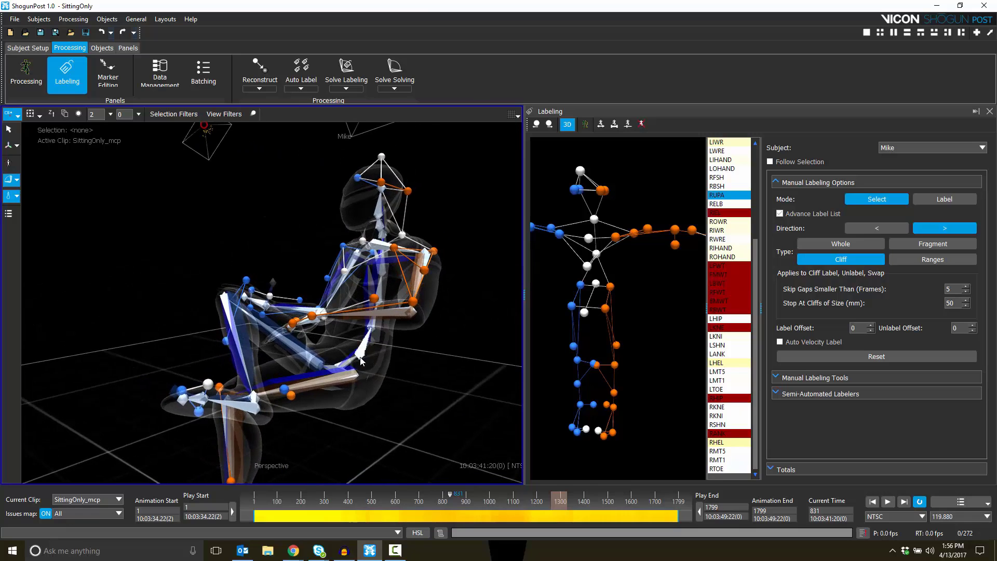
- Advance frame by frame from frame 831 to frame 881, examining the knee and lower-leg marker labels from the side
key("Right")
key("Right")
key("Right")
key("Right")
key("Right")
key("Right")
key("Right")
key("Right")
key("Right")
left_click_drag(364, 363, 319, 404, "alt")
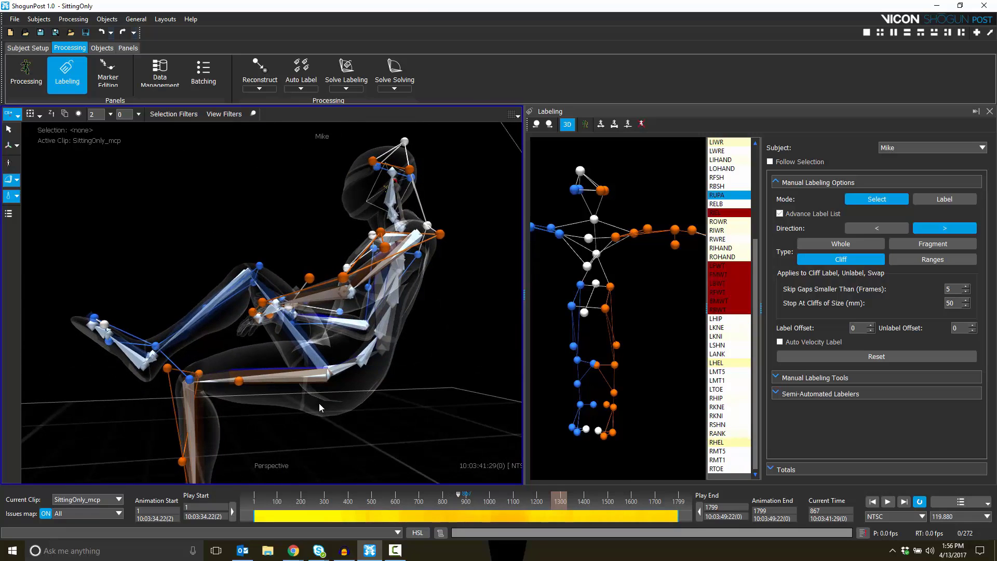
key("Right")
key("Right")
key("Right")
key("Right")
key("Right")
key("Right")
key("Right")
key("Right")
key("Right")
key("Right")
key("Right")
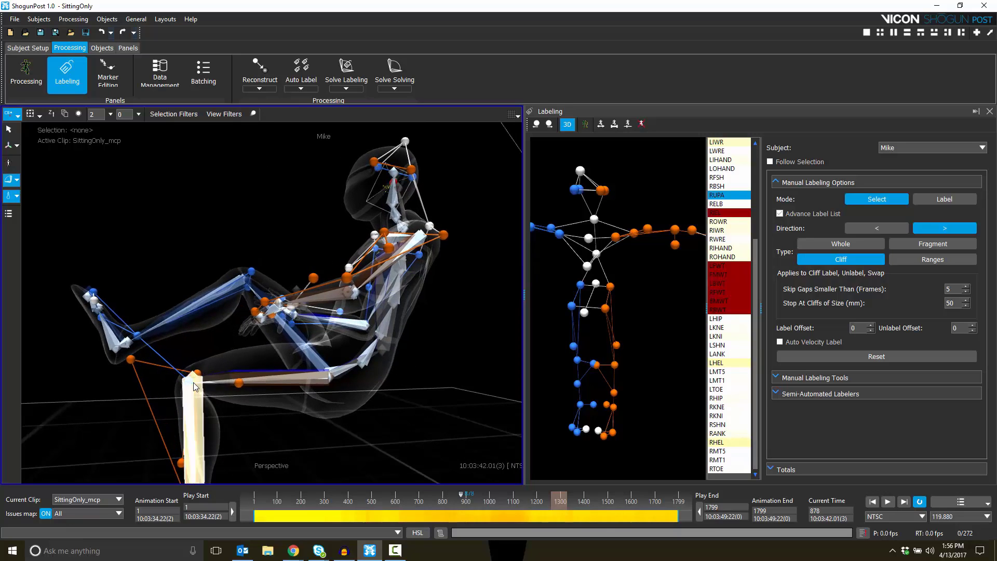
key("Right")
key("Right")
key("Right")
mouse_move(241, 445)
left_mouse_down("alt")
mouse_move(305, 434)
mouse_move(311, 420)
left_mouse_up("alt")
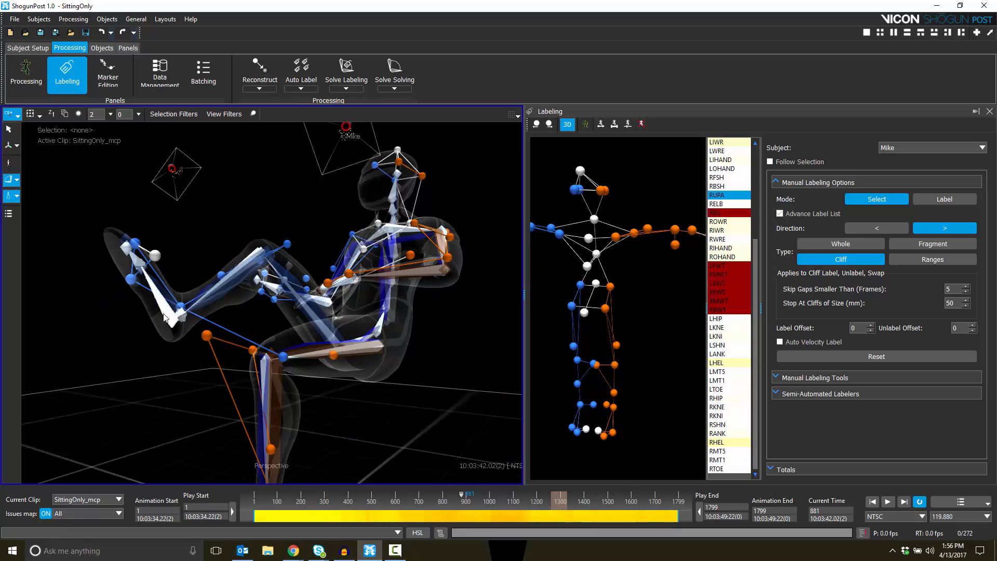
left_click_drag(387, 413, 344, 423, "alt")
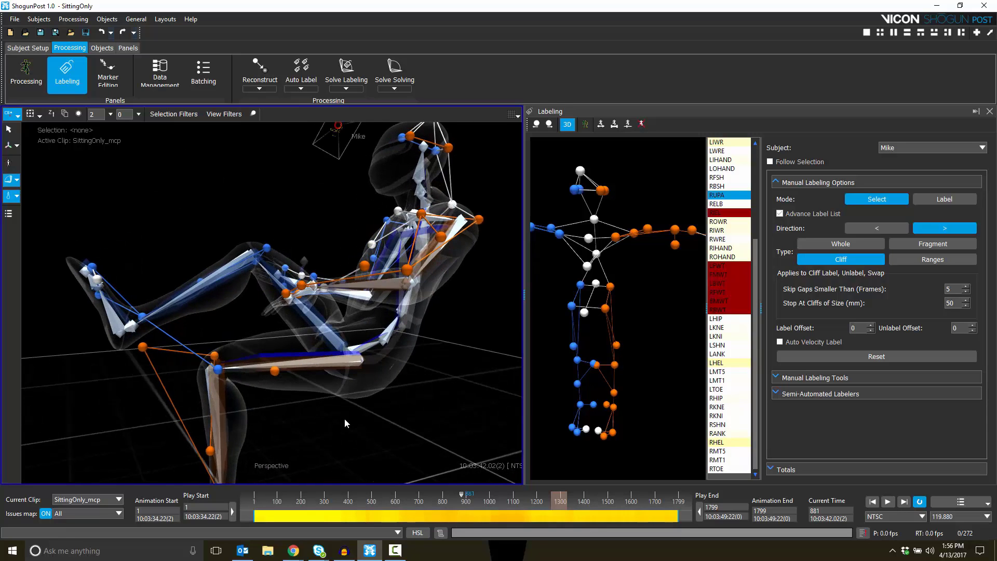
- Step back to frame 858 and forward again to frame 873 to examine where the knee marker labels change
key("Left")
key("Left")
key("Left")
key("Left")
key("Left")
key("Left")
key("Left")
key("Left")
key("Left")
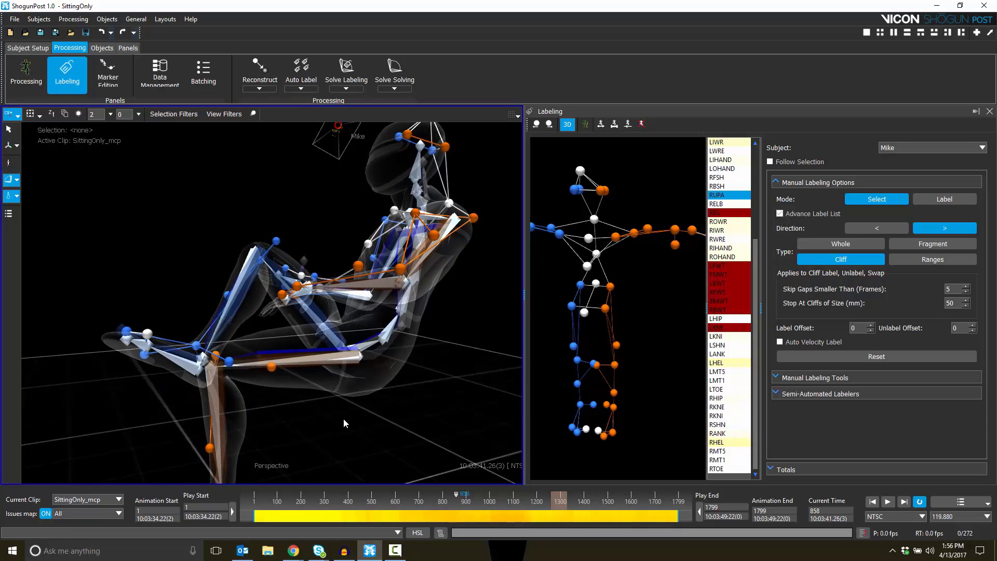
key("Right")
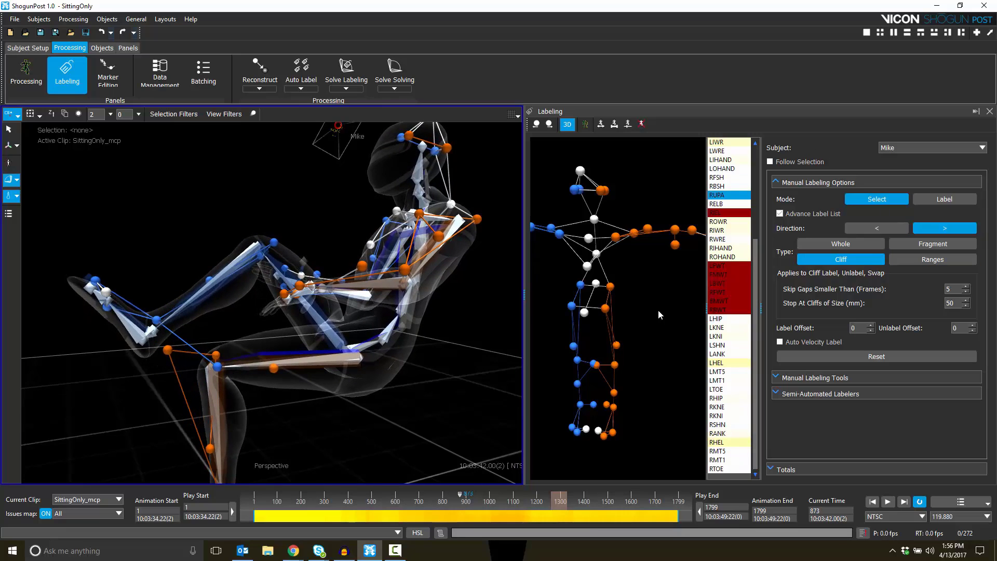
- Split the viewport into two side-by-side views and change the view type of the second one
left_click(893, 33)
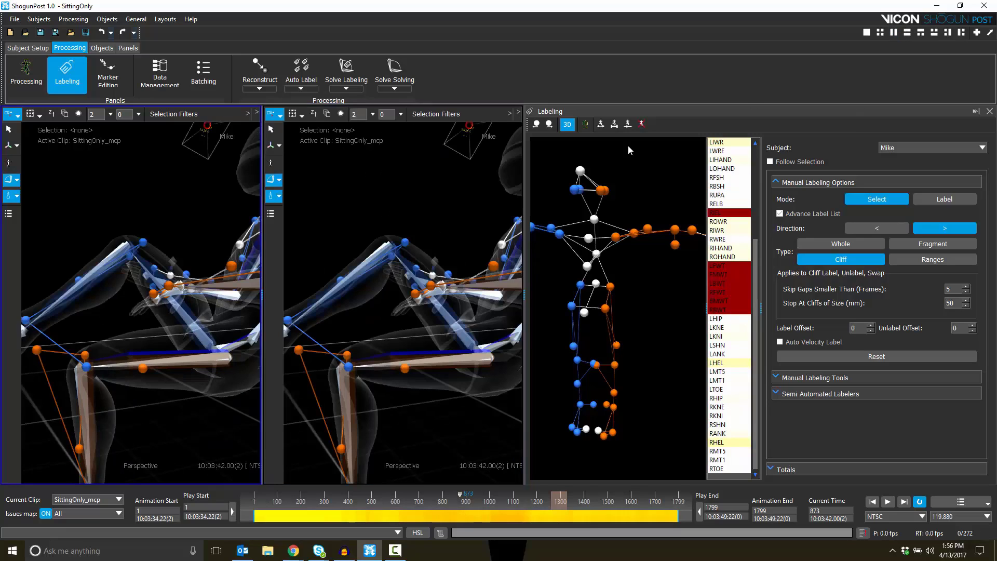
left_click(518, 112)
left_click(529, 206)
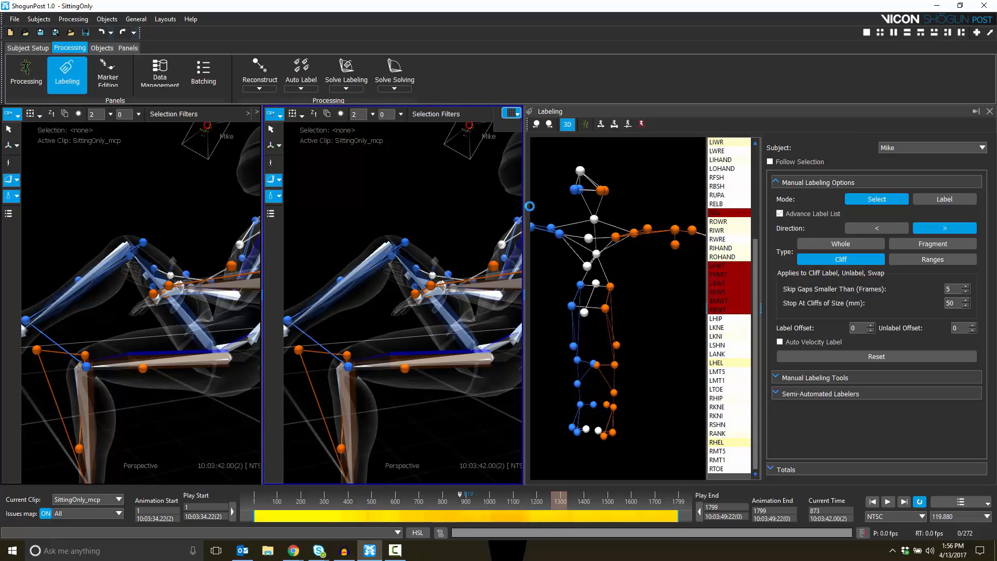
- Select the stray marker labeled LKNE beside the crossed right foot and examine its translation curves closely around frame 870
middle_click_drag(130, 419, 197, 381, "alt")
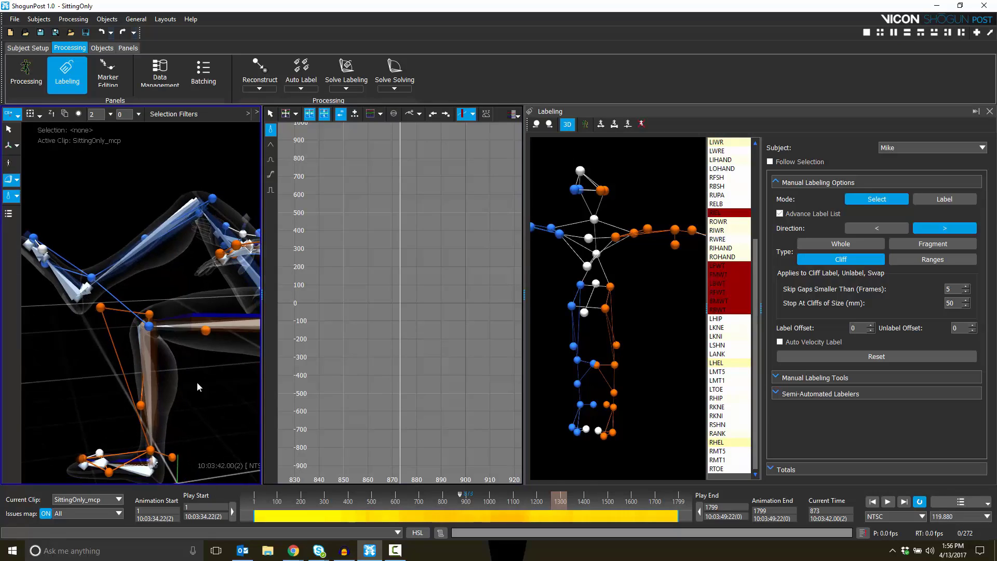
left_click(101, 308)
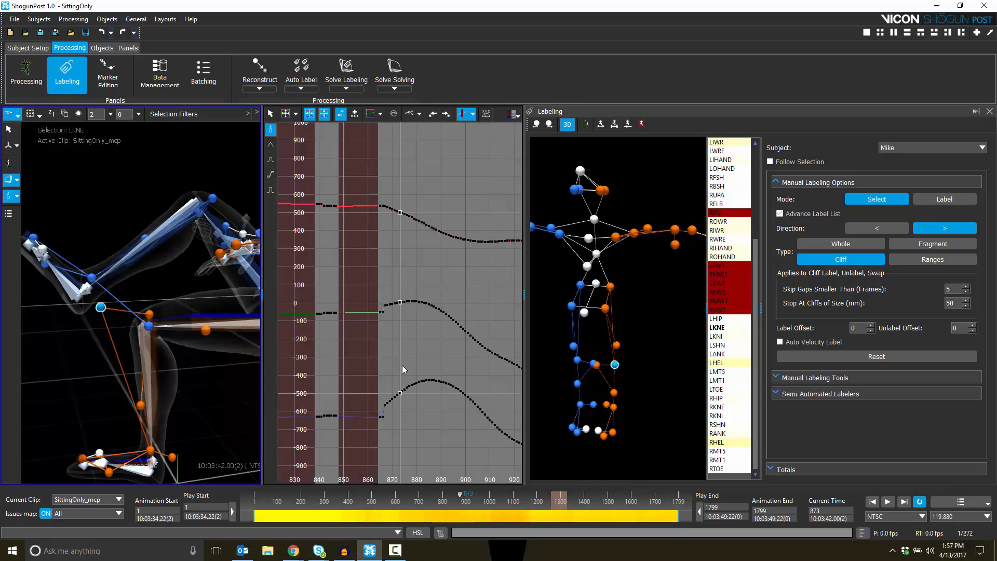
right_click_drag(403, 367, 530, 293, "alt")
middle_click_drag(393, 335, 460, 330, "alt")
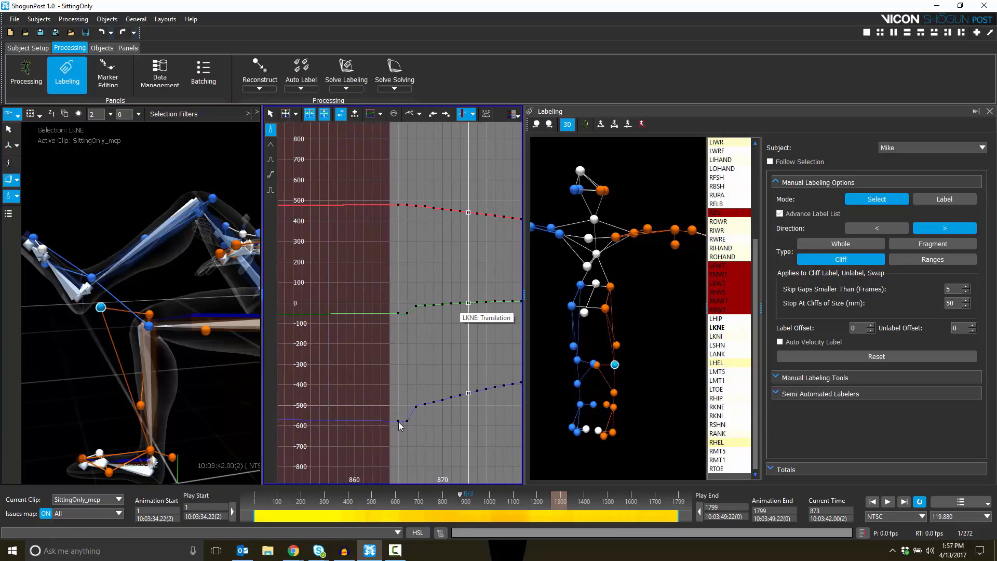
- Step back to frame 867, examining the jump in the LKNE marker's translation curves
key("Left")
key("Left")
key("Left")
key("Left")
key("Left")
key("Left")
key("Left")
key("Right")
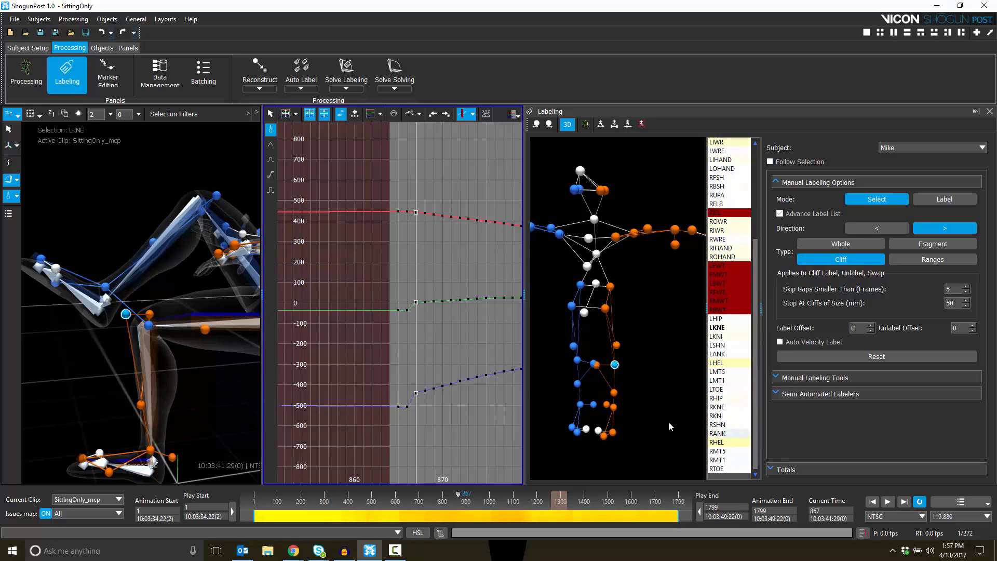
- Identify the right heel label on the labeling figure and relabel the stray LKNE marker as RHEL from frame 867 forward
mouse_move(668, 422)
left_mouse_down("alt")
mouse_move(623, 366)
mouse_move(582, 379)
left_mouse_up("alt")
middle_click_drag(609, 332, 578, 325, "alt")
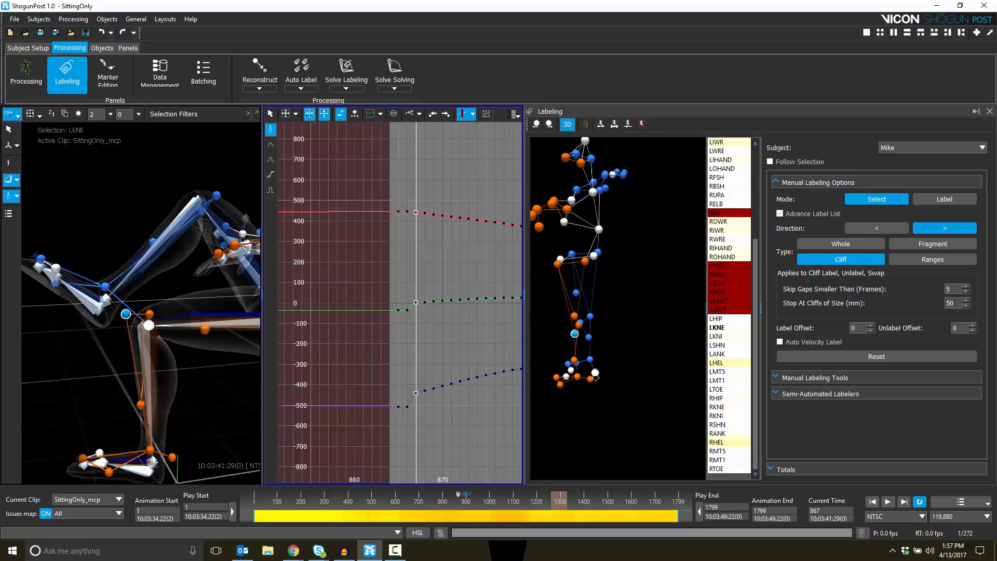
right_click_drag(578, 325, 594, 389, "alt")
left_click(591, 391)
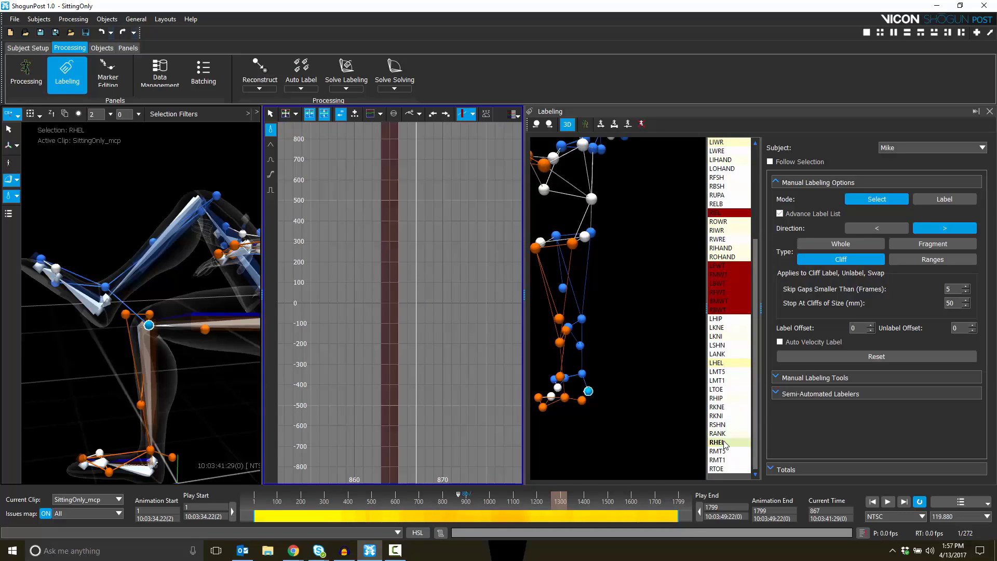
left_click(126, 314)
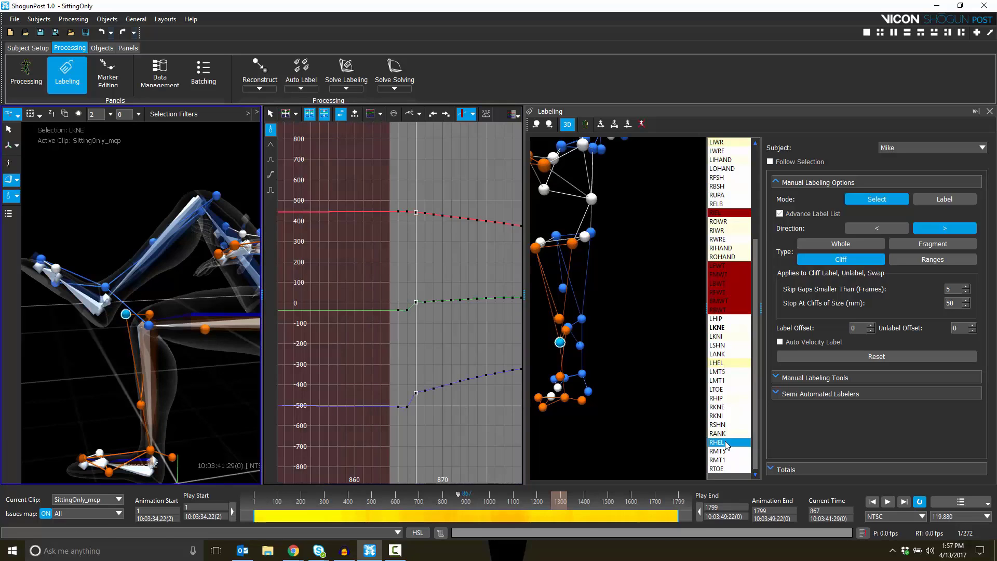
key("Delete")
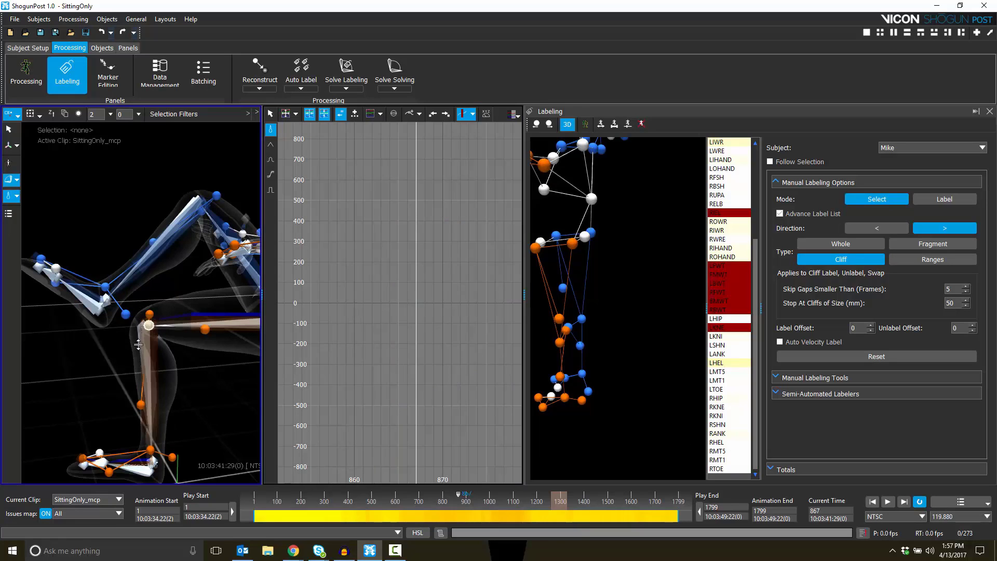
- Select the RHEL marker and step between frames 863 and 889 to check its path and translation curves
left_click(124, 317)
key("Left")
key("Left")
key("Left")
key("Left")
key("Left")
key("Left")
key("Left")
key("Left")
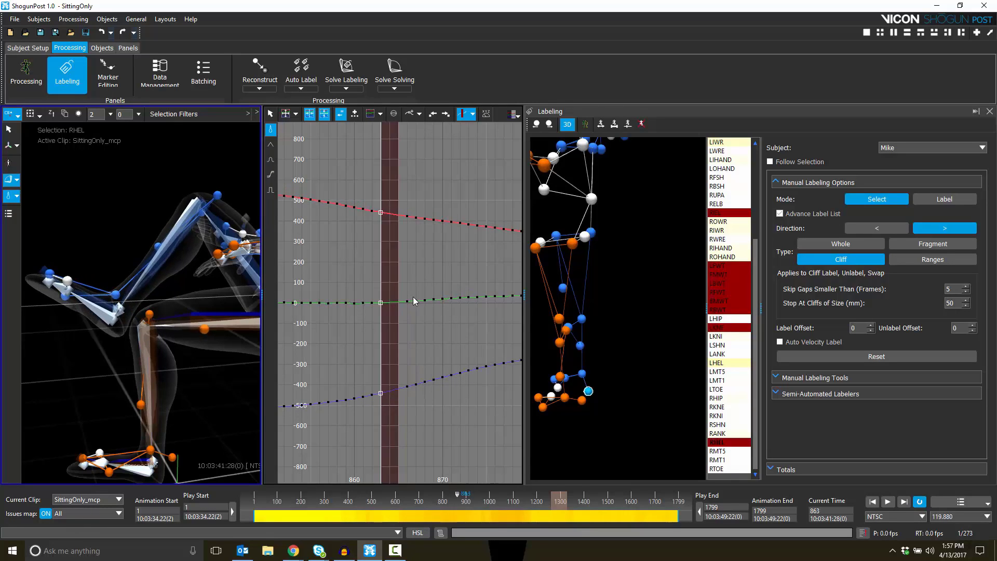
key("Left")
key("Left")
key("Right")
key("Right")
key("Right")
key("Right")
key("Right")
key("Right")
key("Right")
key("Right")
key("Right")
key("Right")
key("Right")
key("Right")
key("Right")
key("Right")
key("Right")
key("Right")
key("Right")
key("Right")
key("Right")
key("Right")
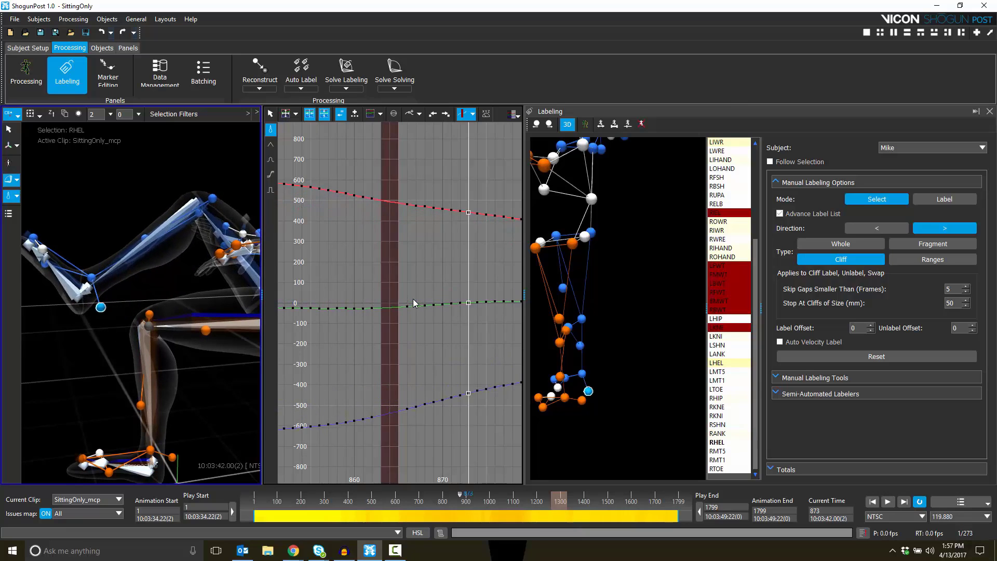
key("Right")
key("Right")
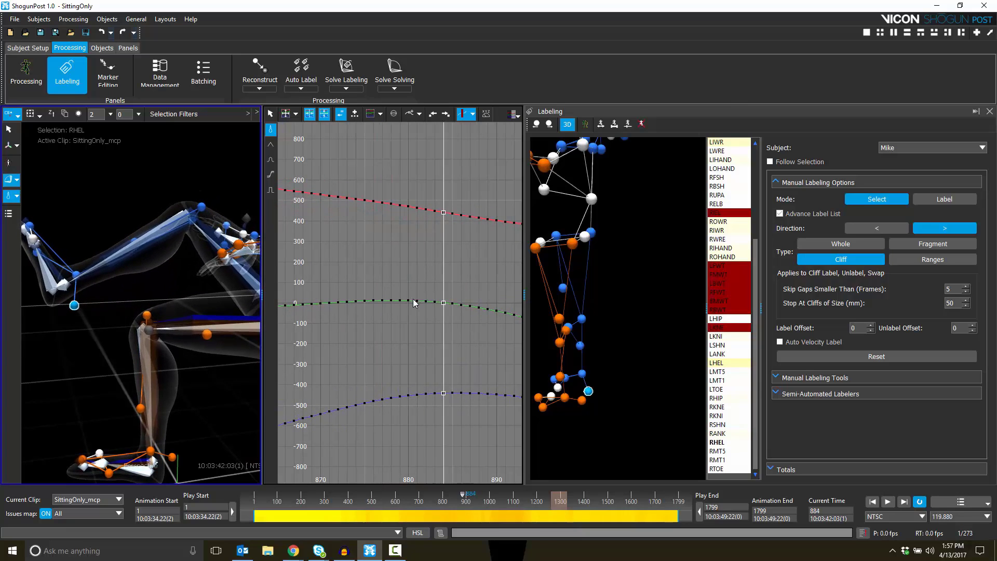
key("Left")
key("Left")
key("Left")
key("Left")
key("Left")
key("Left")
key("Left")
key("Left")
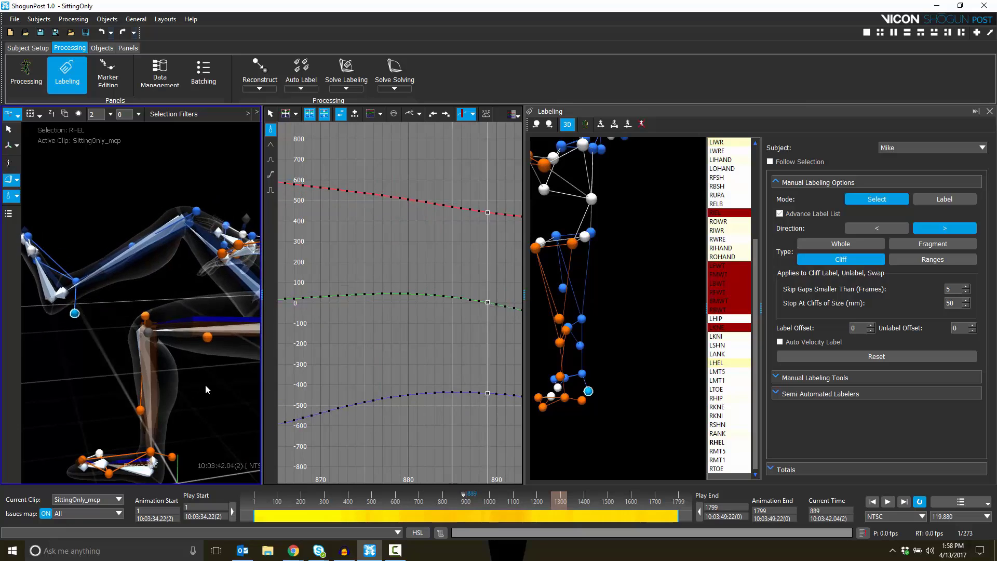
- Step back to frame 859 and forward to frame 869, examining the marker at the left knee
key("Left")
key("Left")
key("Left")
key("Left")
key("Left")
key("Left")
key("Left")
left_click(181, 325)
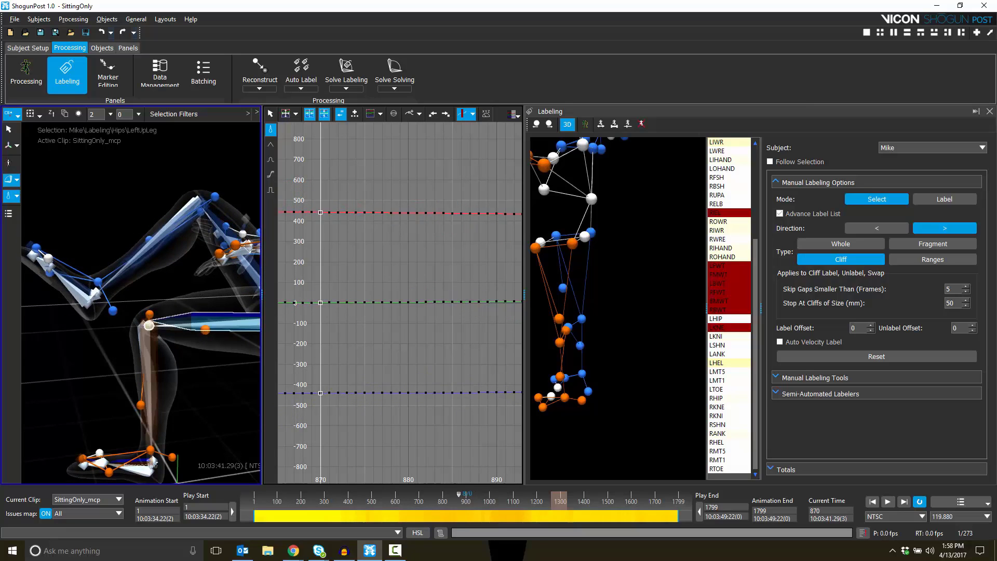
right_click_drag(499, 335, 462, 323, "alt")
key("Left")
key("Left")
key("Left")
key("Left")
key("Left")
key("Left")
key("Left")
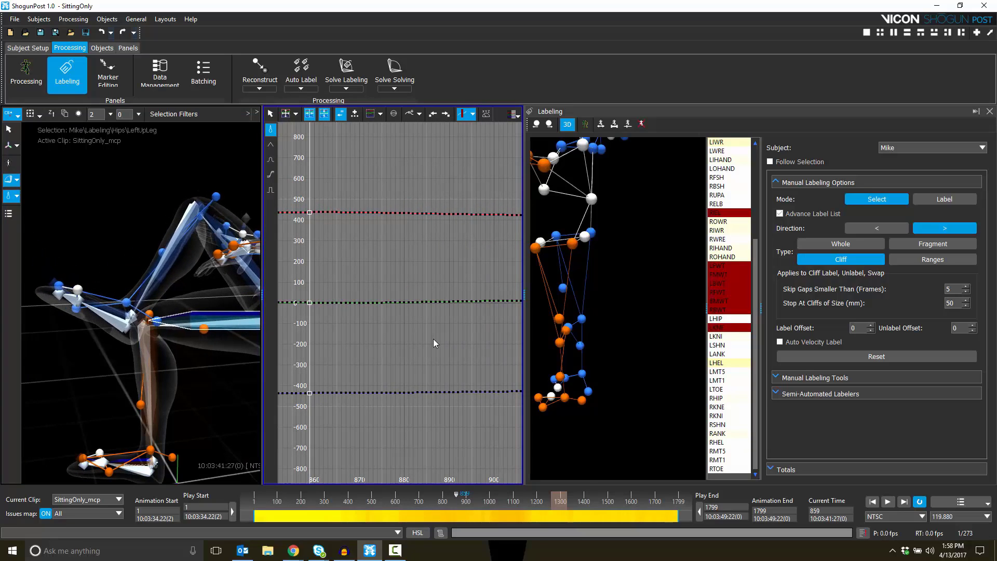
key("Right")
key("Right")
key("Right")
key("Right")
key("Right")
key("Right")
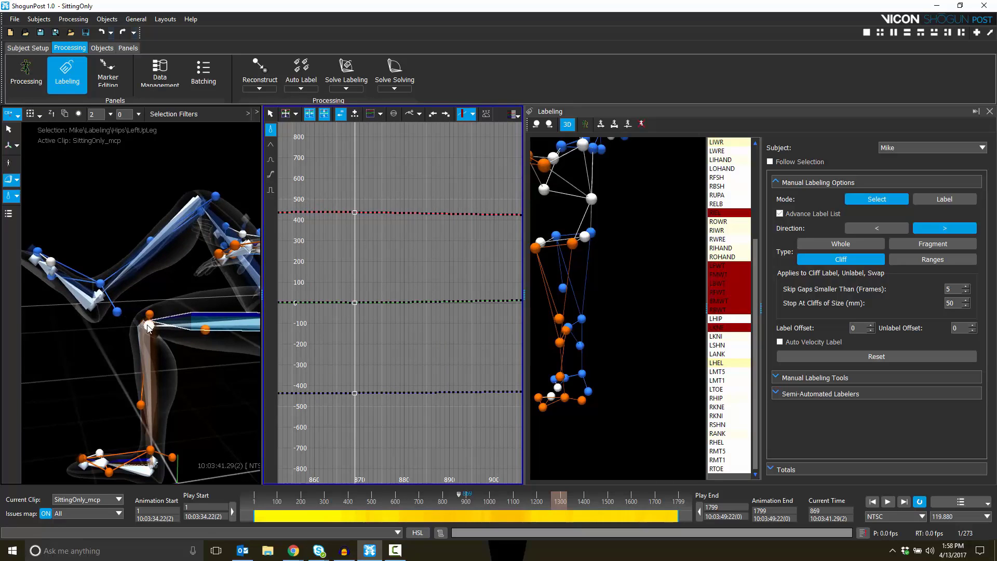
- Select the unlabeled marker at the left knee and step between frames 865 and 867 to examine where its data starts
left_click(148, 326)
key("Left")
key("Left")
key("Left")
key("Left")
key("Right")
key("Right")
key("Right")
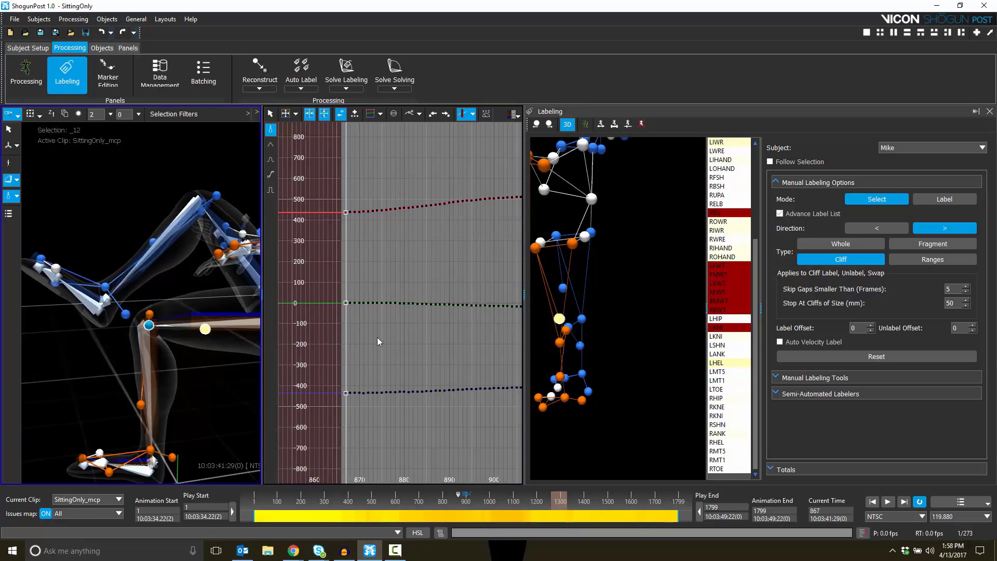
key("Left")
key("Left")
key("Left")
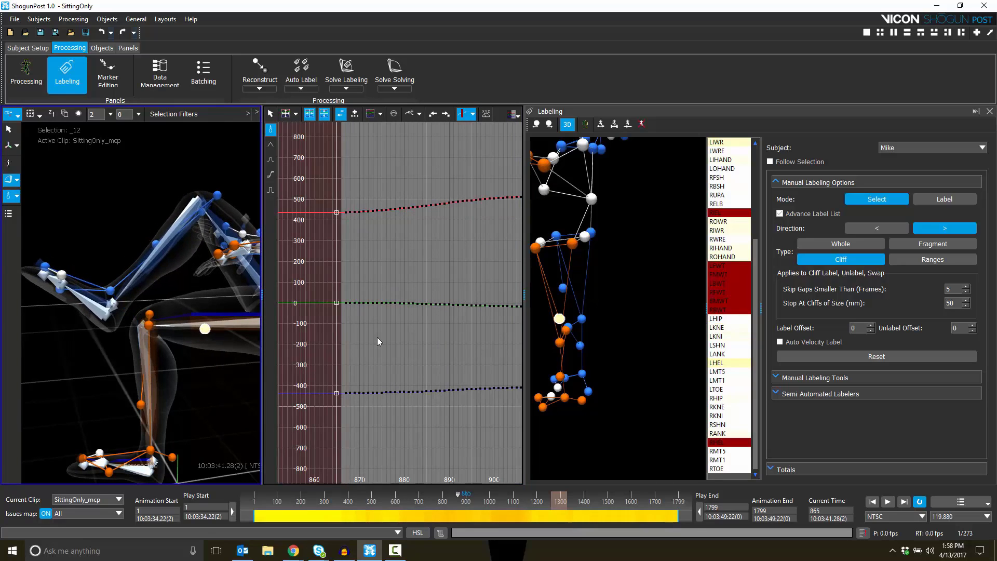
- Examine the unlabeled knee marker's curves over the whole clip and up close, ending at frame 867
right_click_drag(377, 338, 335, 304, "alt")
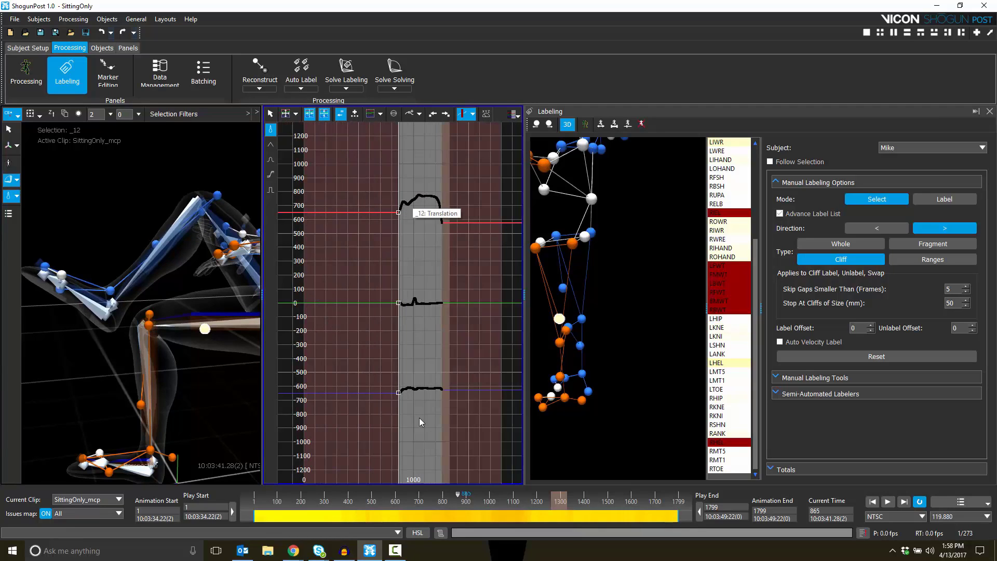
right_click_drag(426, 375, 509, 333, "alt")
right_click_drag(392, 332, 540, 325, "alt")
scroll(382, 348, "up", 10)
middle_click_drag(382, 348, 443, 340, "alt")
right_click_drag(443, 341, 387, 344, "alt")
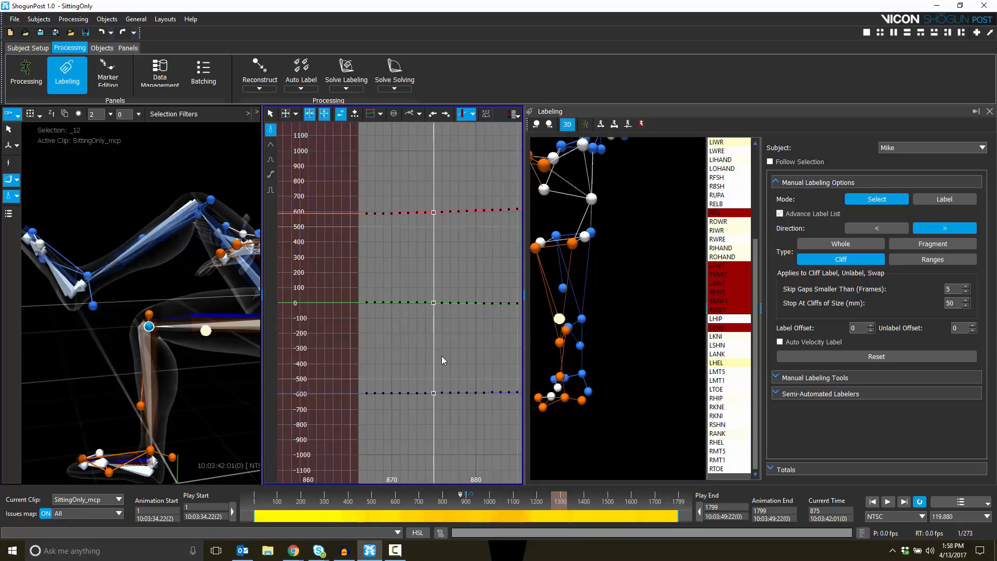
scroll(441, 356, "down", 9)
key("Right")
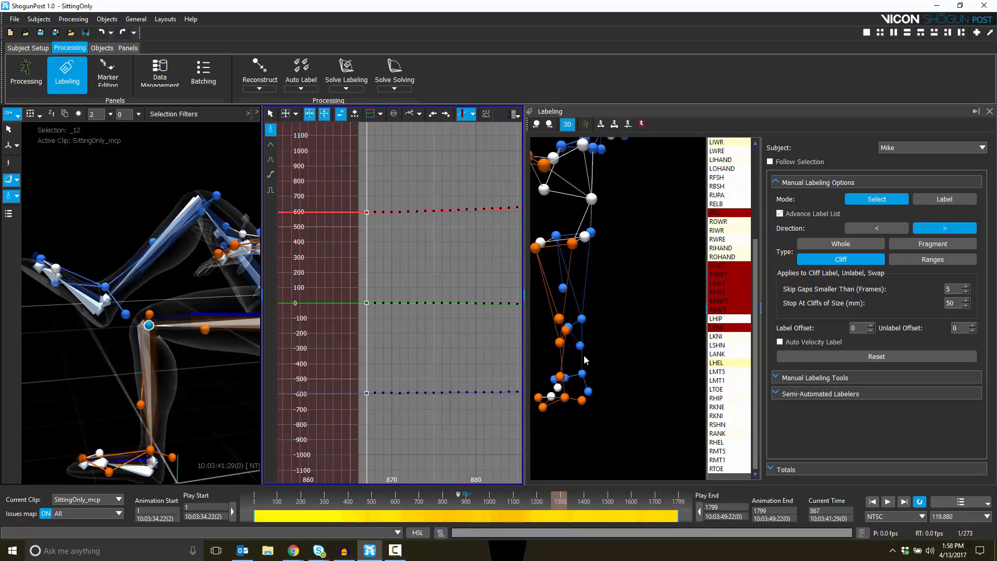
- Clear the selection, turn on Label mode and label the unlabeled left knee marker as LKNE at frame 867
left_click(240, 381)
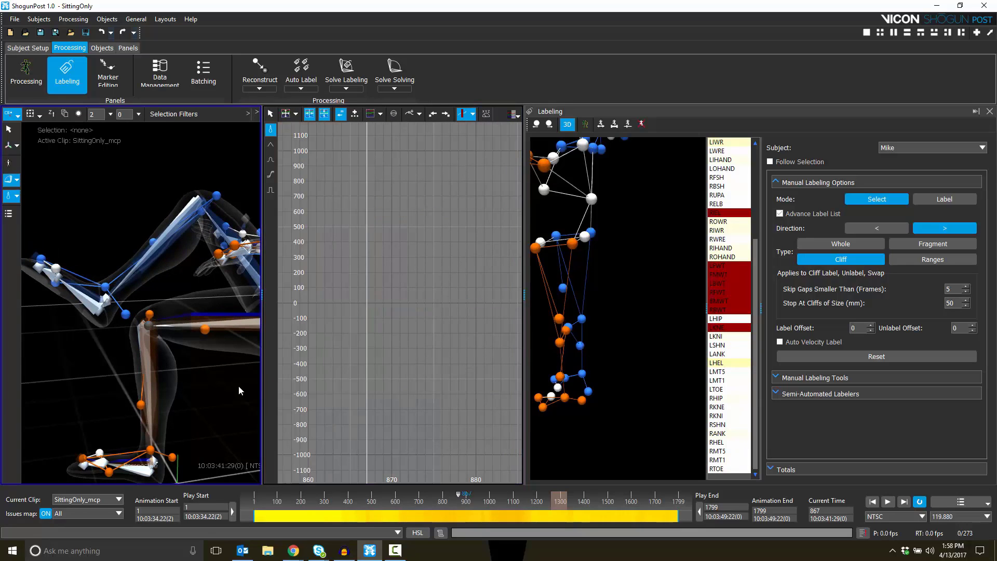
mouse_move(642, 335)
left_mouse_down("alt")
mouse_move(591, 326)
mouse_move(592, 291)
mouse_move(593, 307)
left_mouse_up("alt")
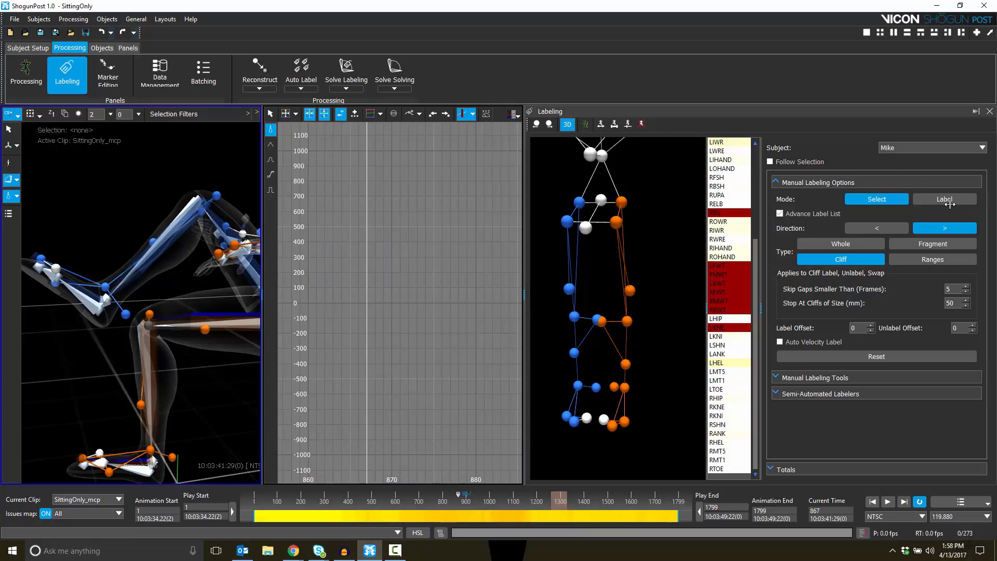
left_click(948, 203)
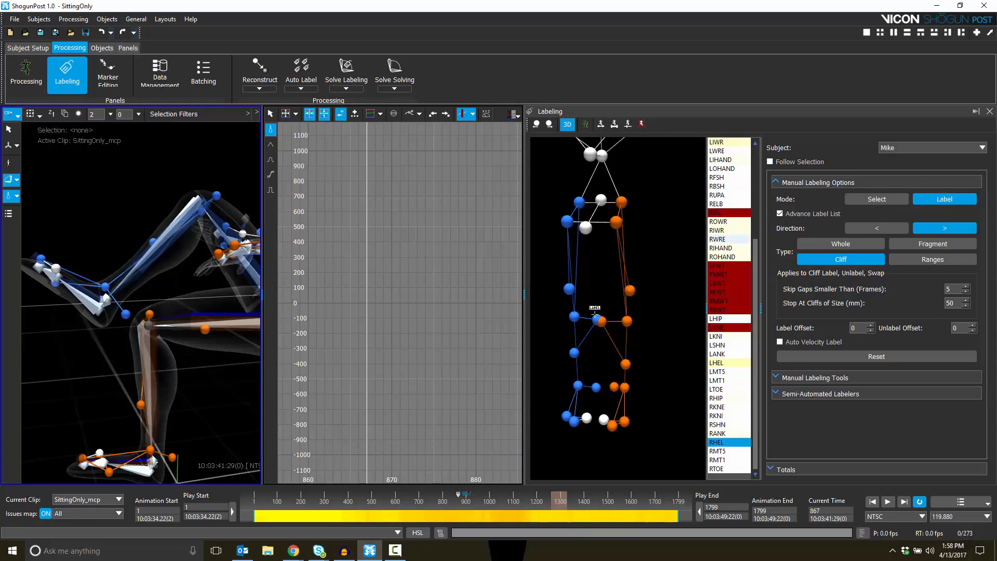
left_click(725, 330)
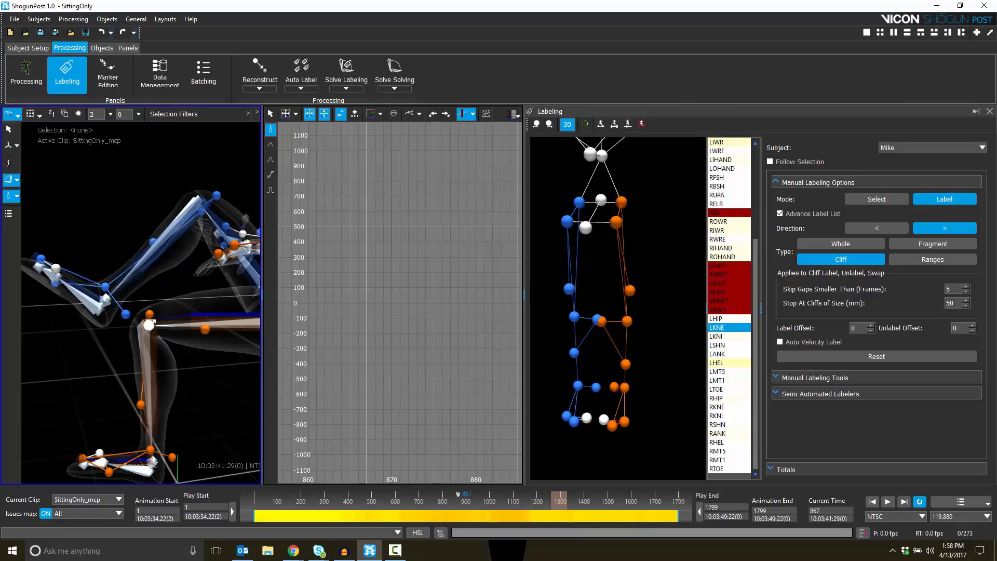
left_click(148, 325)
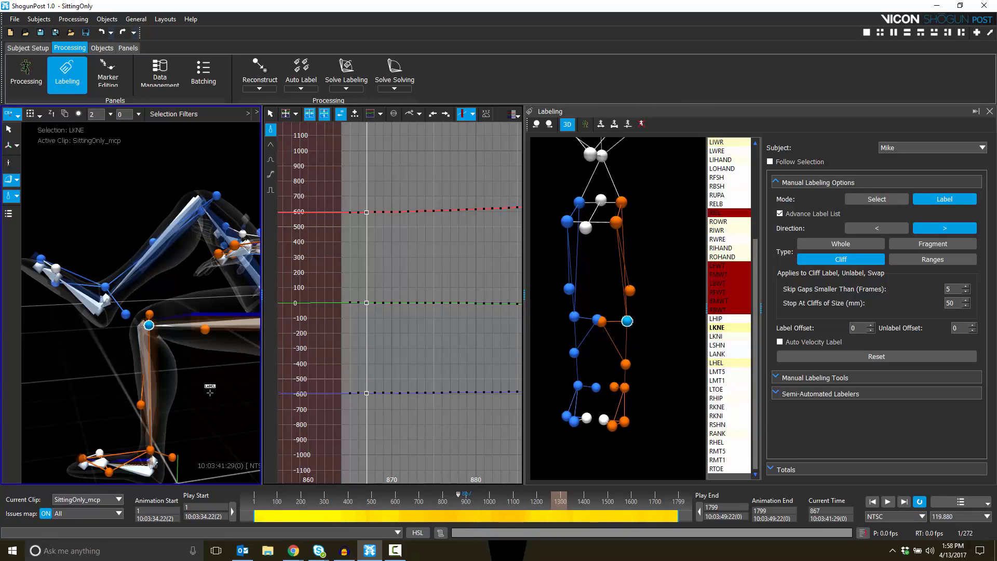
- Clear the selection and step through frames 867 to 870 to check the left knee labeling
left_click(210, 393)
key("Right")
key("Right")
key("Left")
key("Left")
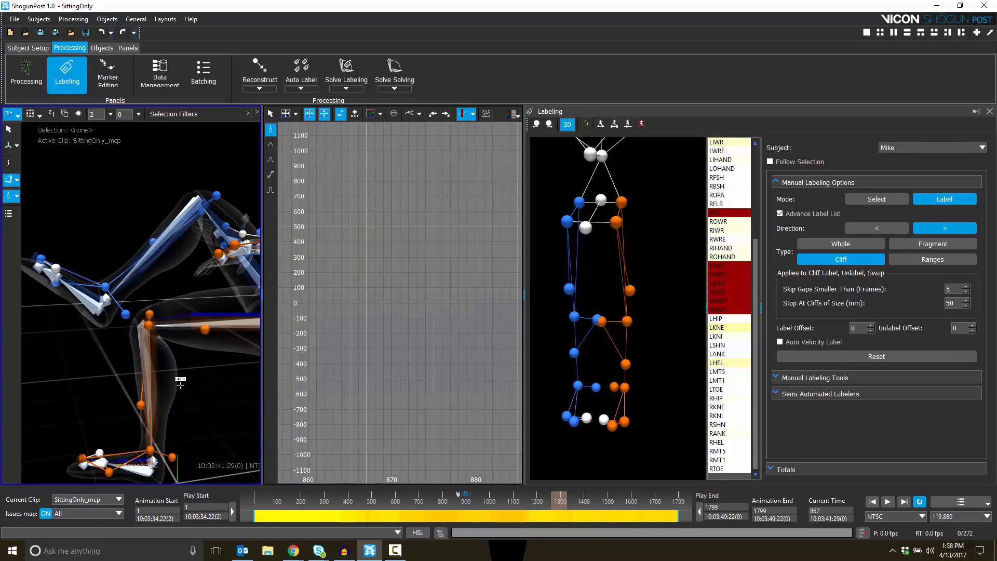
key("Right")
key("Right")
key("Right")
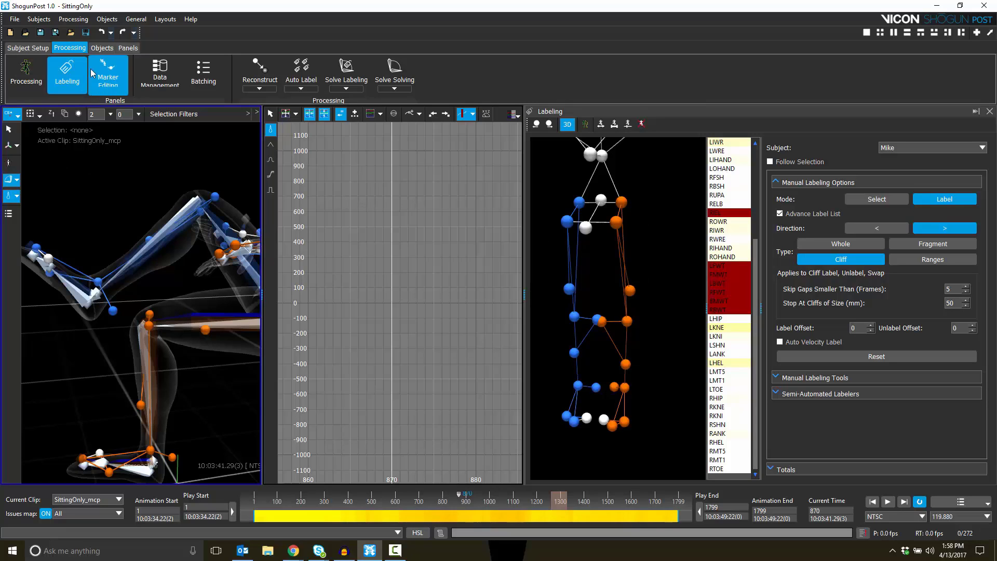
- Undo the LKNE labeling and set the manual labeling mode back to Select
left_click(103, 33)
left_click(196, 369)
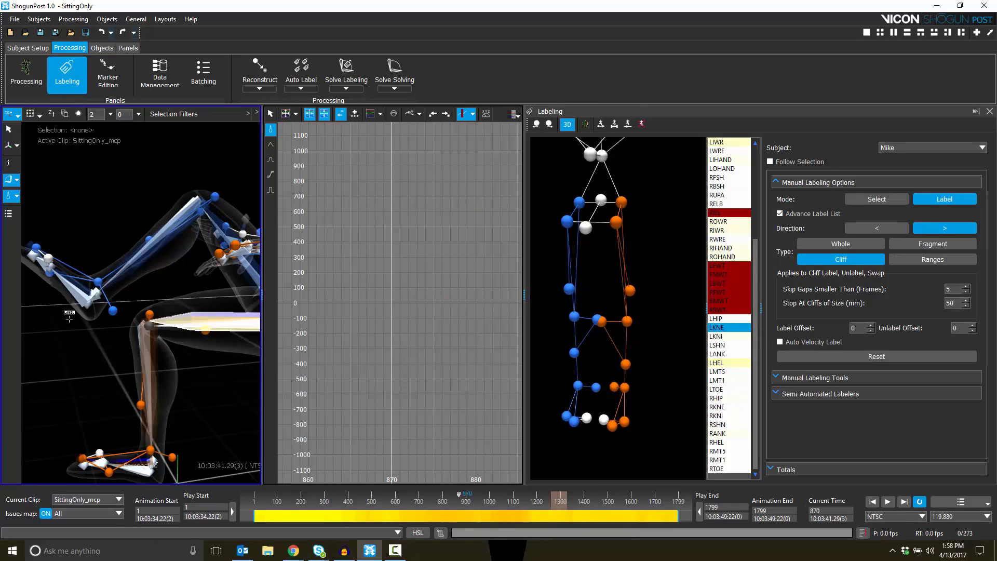
left_click(876, 198)
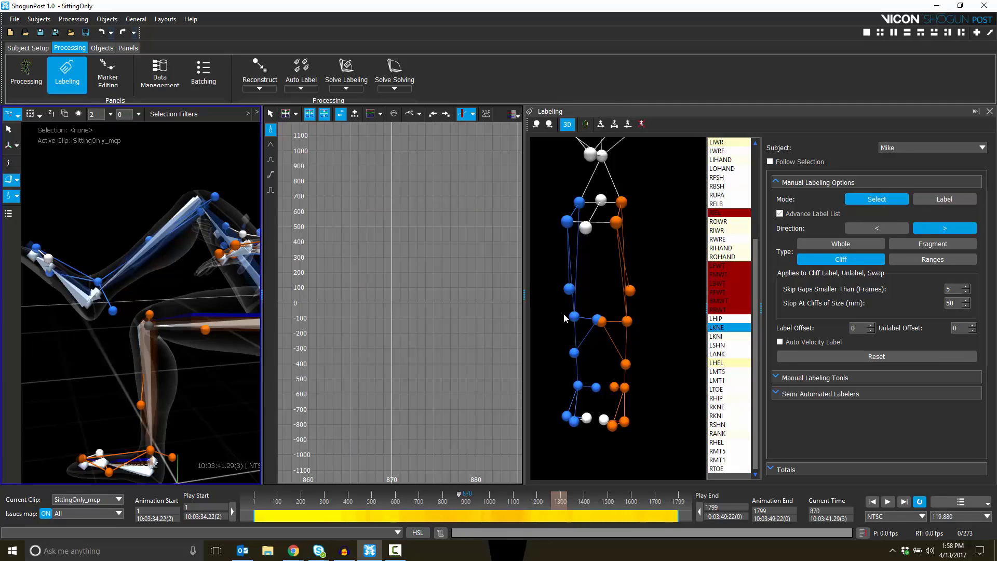
- Assign the LKNE label from the labeling figure to the unlabeled left knee marker at frame 870
left_click(623, 323)
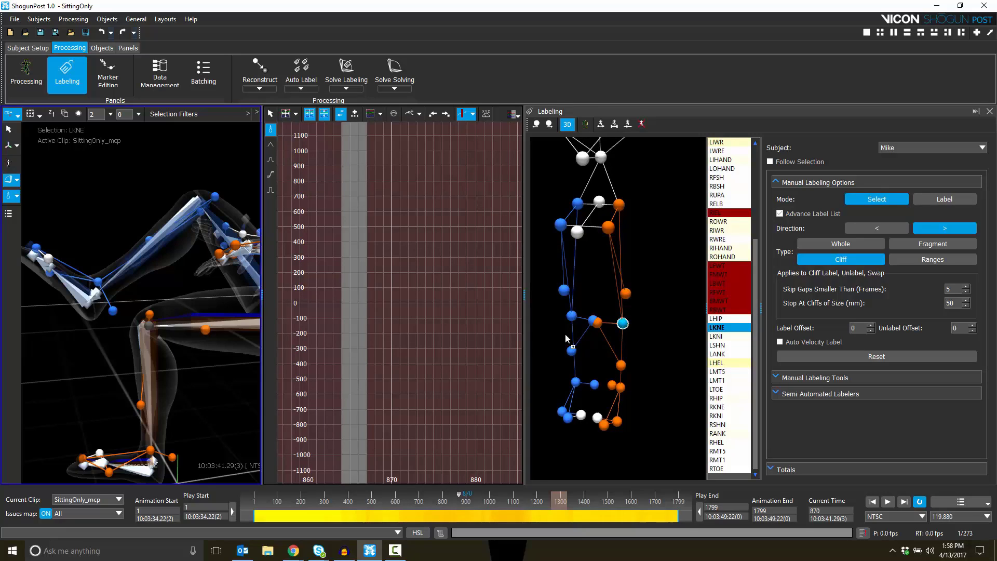
left_click(148, 328)
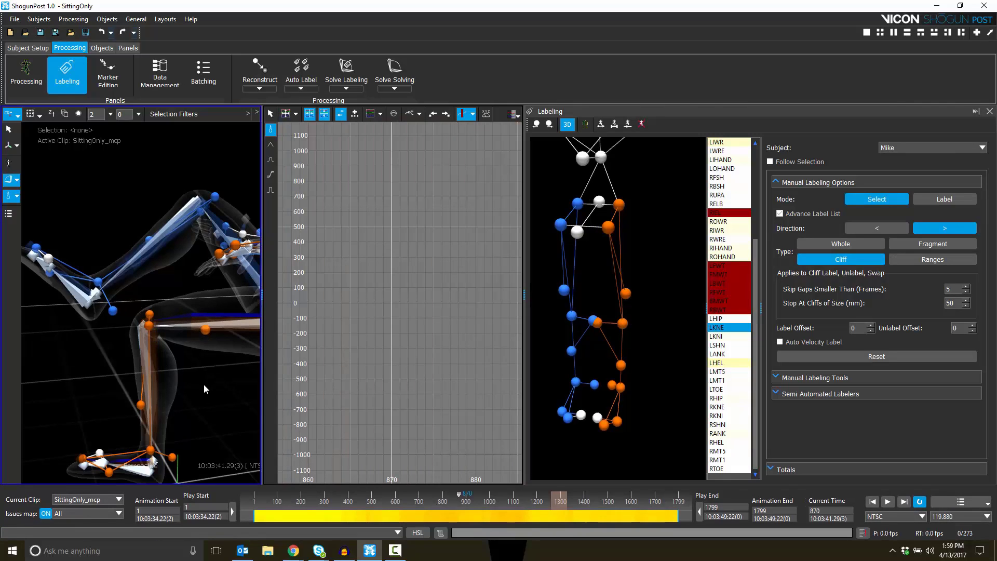
left_click_drag(203, 384, 228, 397, "alt")
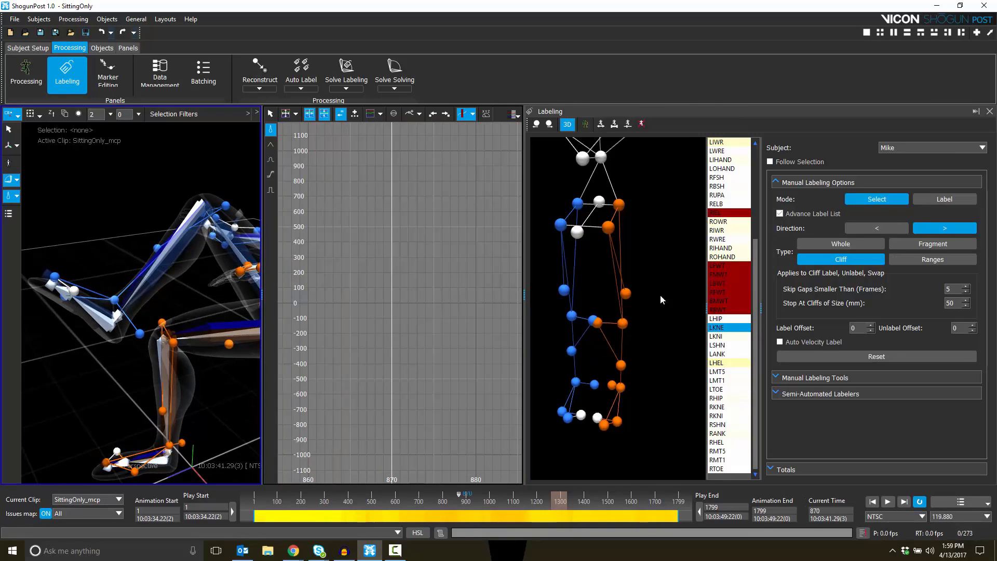
- Step through frames 874 to 866 and select the unlabeled left knee marker to examine which frames lack the LKNE label
key("Left")
key("Left")
key("Left")
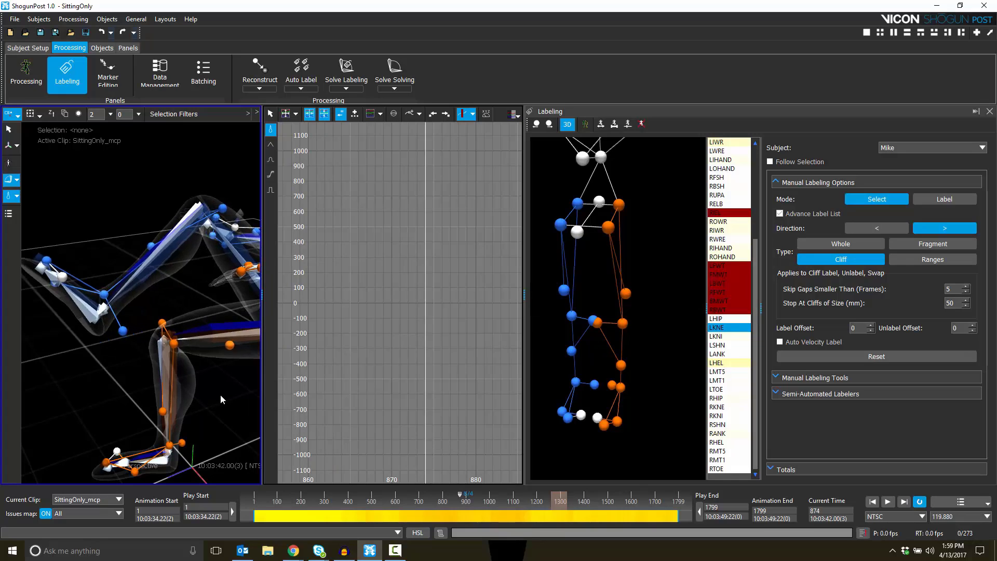
key("Right")
key("Right")
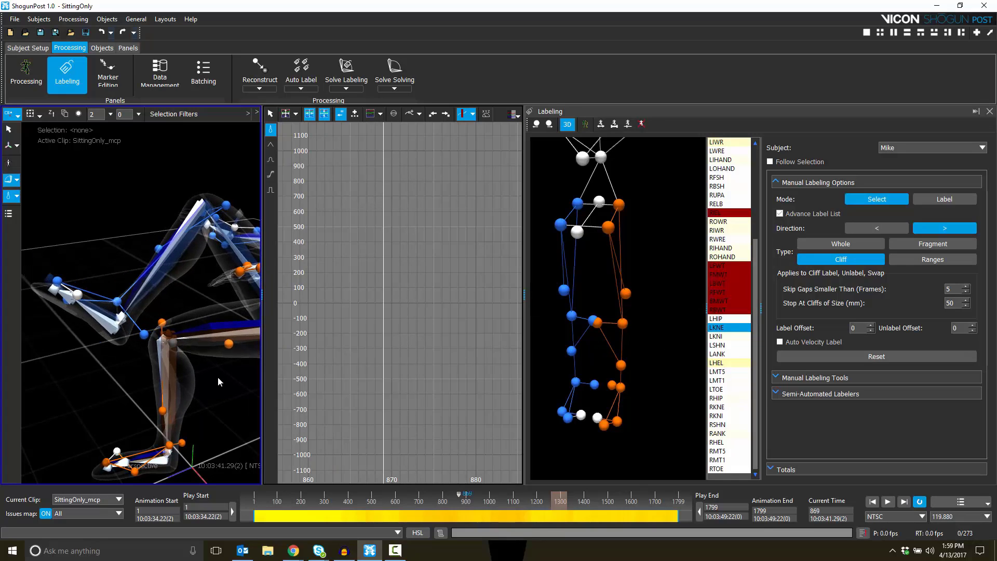
left_click(177, 344)
key("Left")
key("Left")
key("Left")
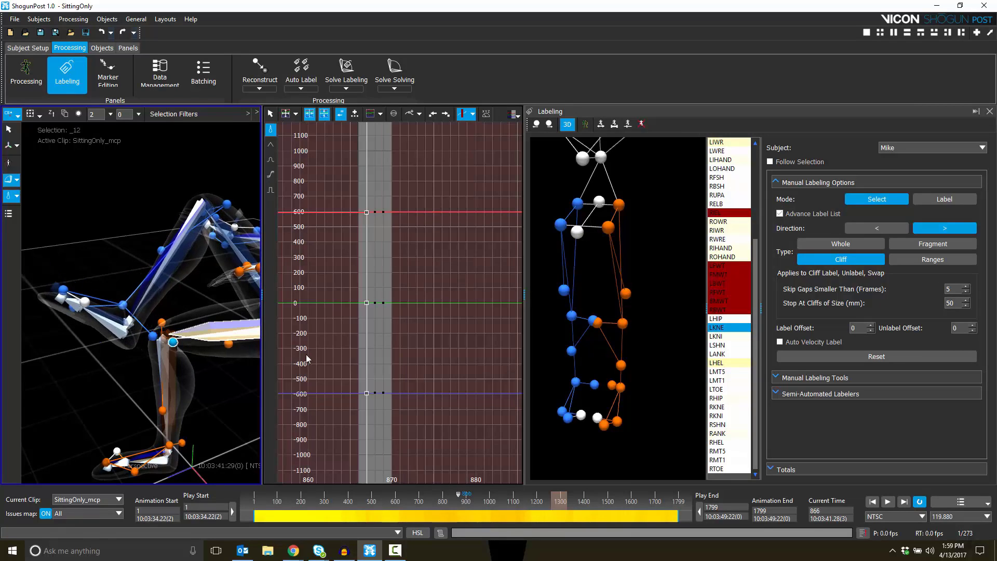
- Assign the LKNE label from the labeling figure to the unlabeled left knee marker at frame 867
key("Right")
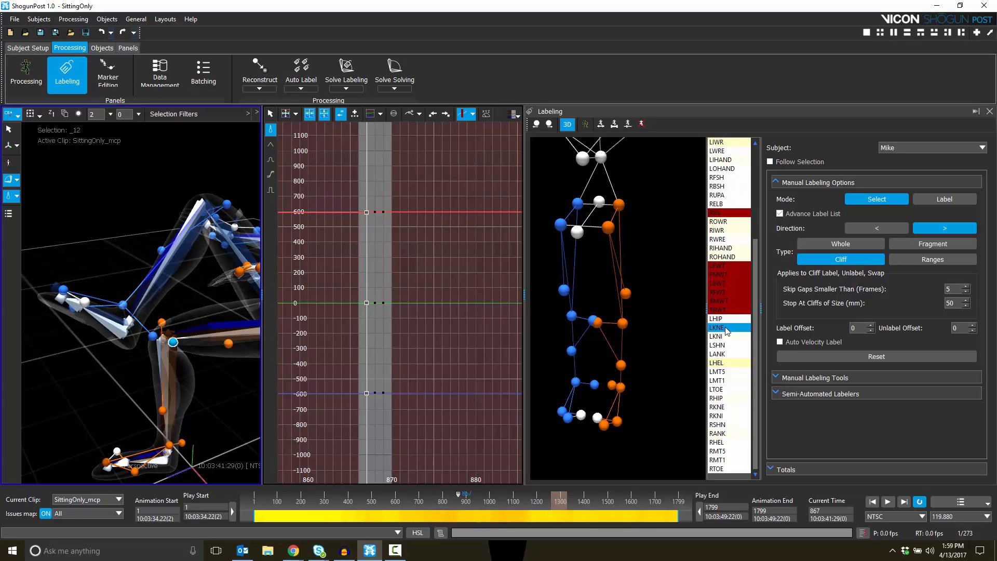
left_click(622, 324)
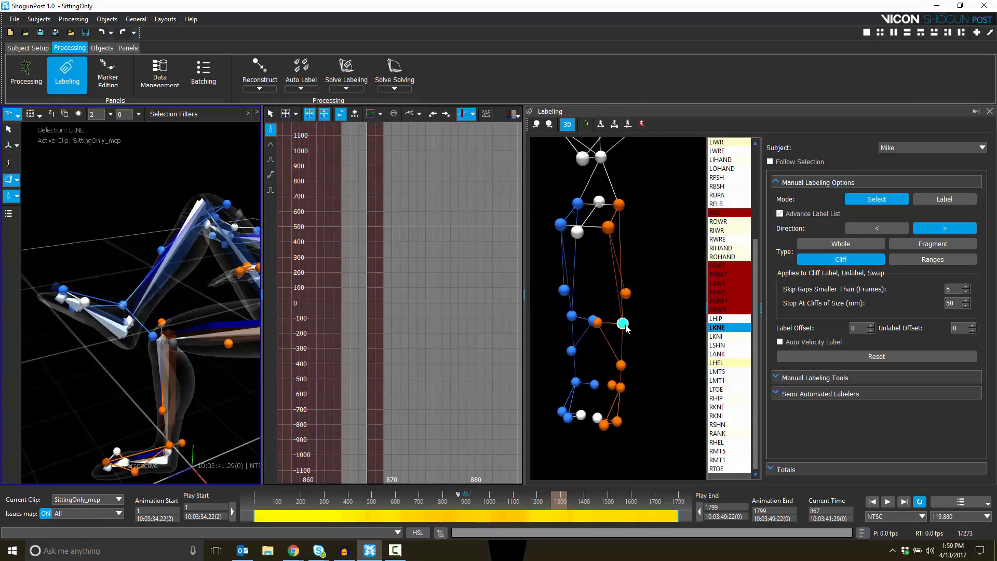
left_click(172, 344)
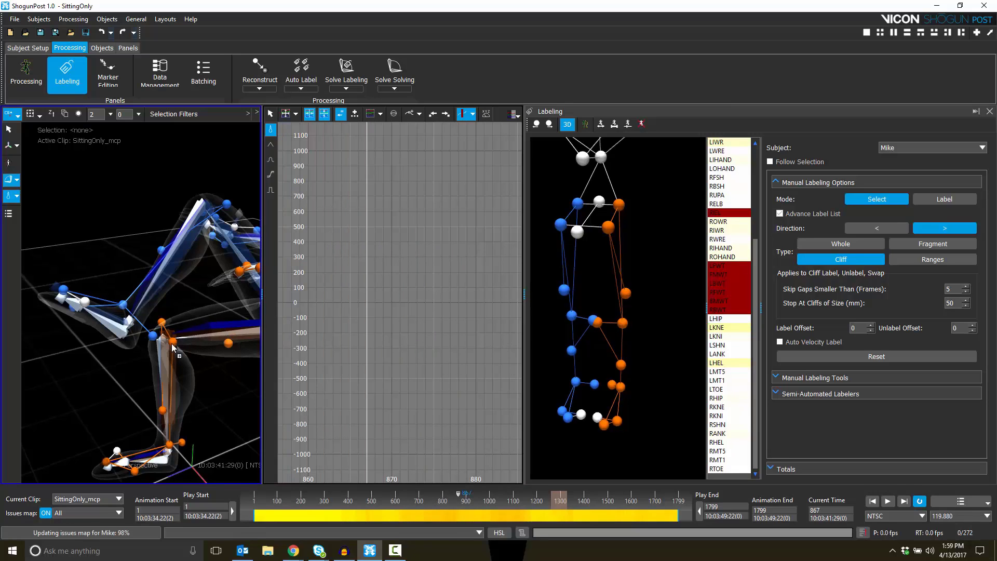
- Step back to frame 864, then advance to frame 915 to check the left knee labeling around the corrected frames
left_click_drag(222, 389, 204, 389, "alt")
key("Left")
key("Left")
key("Left")
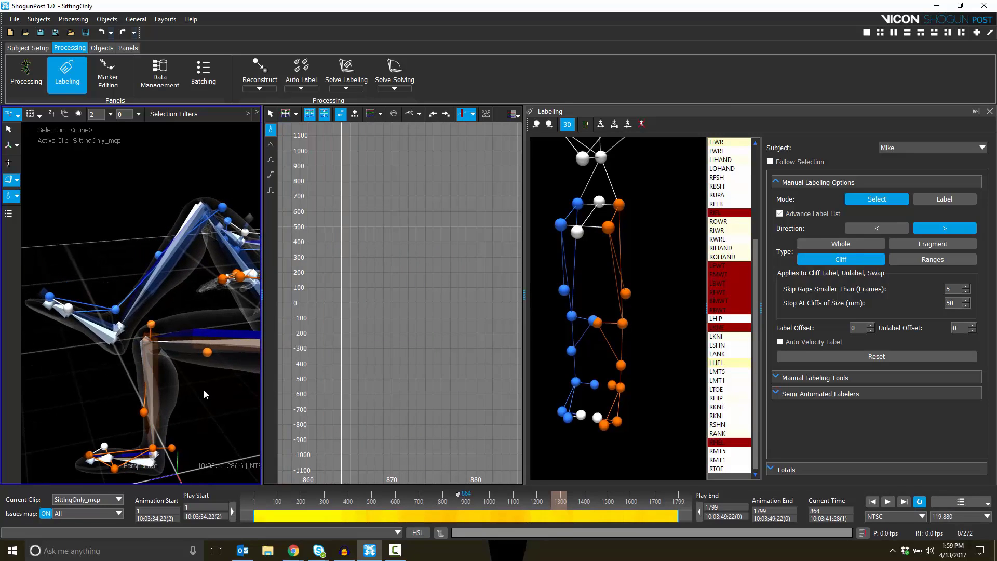
key("Right")
key("Right")
key("Right")
key("Right")
key("Right")
key("Right")
key("Right")
key("Right")
key("Right")
key("Right")
key("Right")
key("Right")
key("Right")
key("Right")
key("Right")
key("Right")
key("Right")
key("Right")
key("Right")
key("Right")
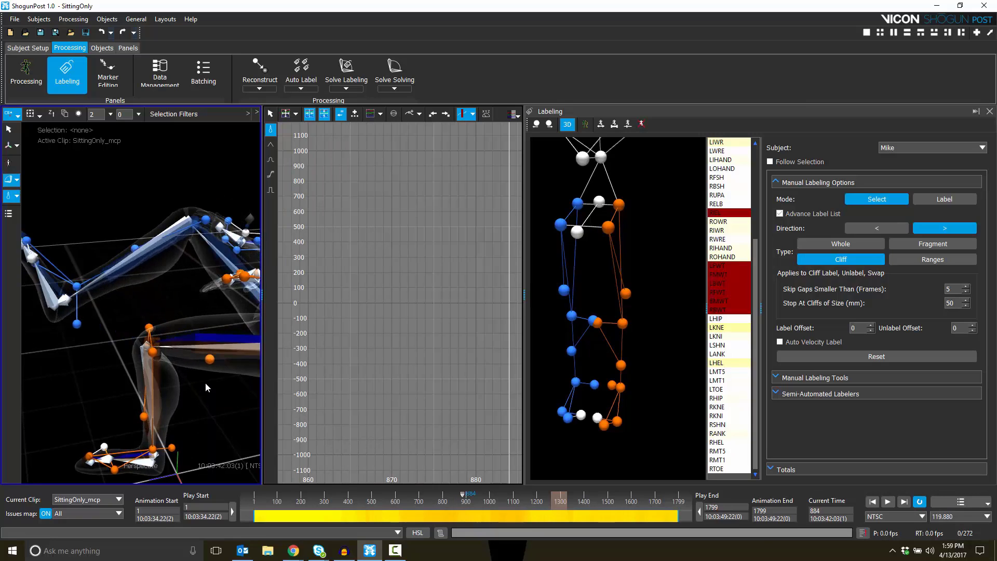
key("Right")
key("Right")
key("Right")
key("Right")
key("Right")
key("Right")
key("Right")
key("Right")
key("Right")
key("Right")
key("Right")
key("Right")
key("Right")
key("Right")
key("Right")
key("Right")
key("Right")
key("Right")
key("Right")
key("Right")
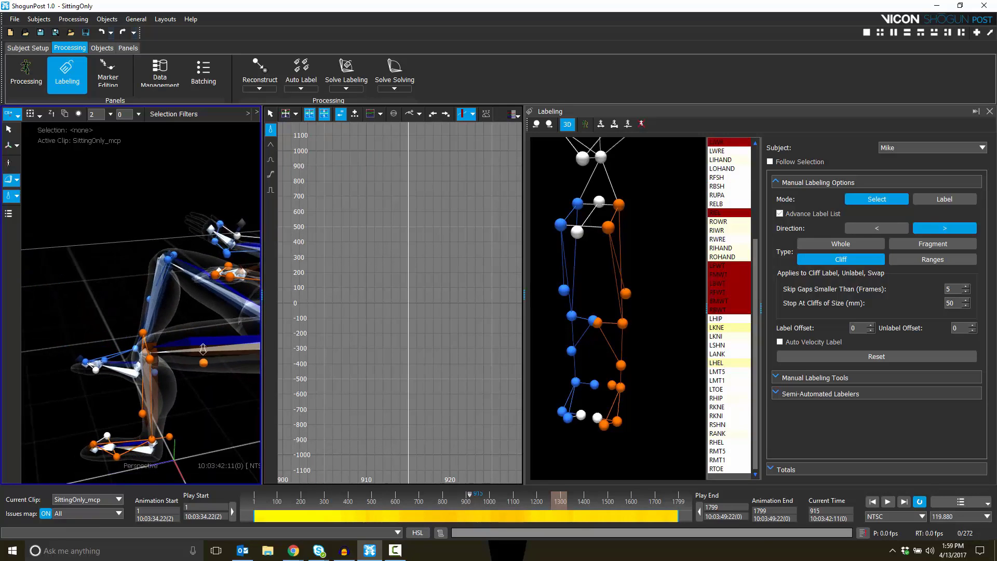
- Examine the whole body from the front while advancing to frame 1232 to look for further knee and heel labeling errors
left_click_drag(203, 349, 1, 337, "alt")
left_click_drag(71, 329, 189, 332, "alt")
key("Right")
key("Right")
key("Right")
key("Right")
key("Right")
key("Right")
key("Right")
key("Right")
key("Right")
key("Right")
key("Right")
key("Right")
key("Right")
key("Right")
key("Right")
key("Right")
key("Right")
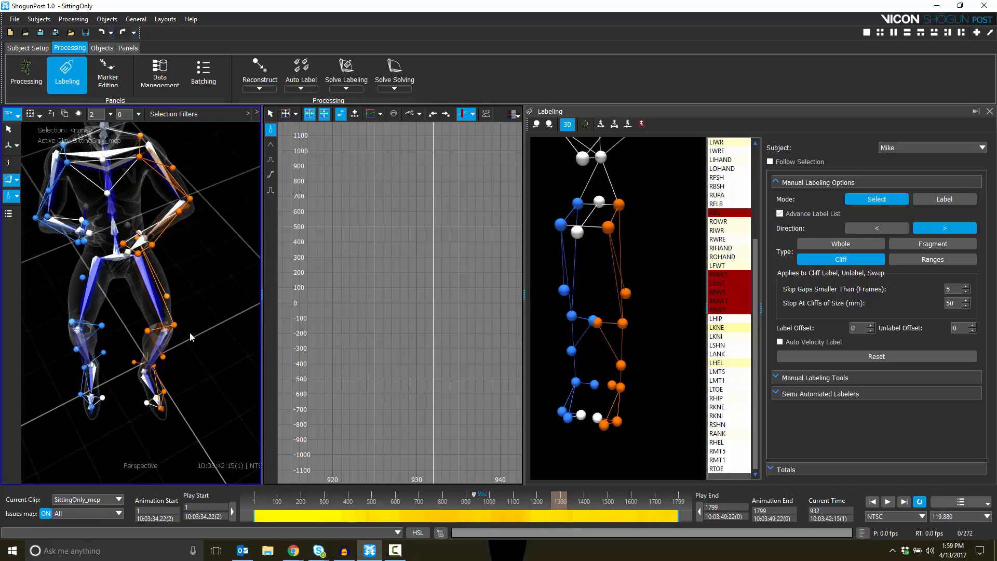
key("Right")
key("Right")
key("Right")
key("Right")
key("Right")
key("Right")
key("Right")
key("Right")
key("Right")
key("Right")
key("Right")
key("Right")
key("Right")
key("Right")
key("Right")
key("Right")
key("Right")
key("Right")
key("Right")
key("Right")
key("Right")
key("Right")
key("Right")
key("Right")
key("Right")
key("Right")
key("Right")
key("Right")
key("Right")
key("Right")
key("Right")
key("Right")
key("Right")
key("Right")
key("Right")
key("Right")
key("Right")
key("Right")
key("Right")
key("Right")
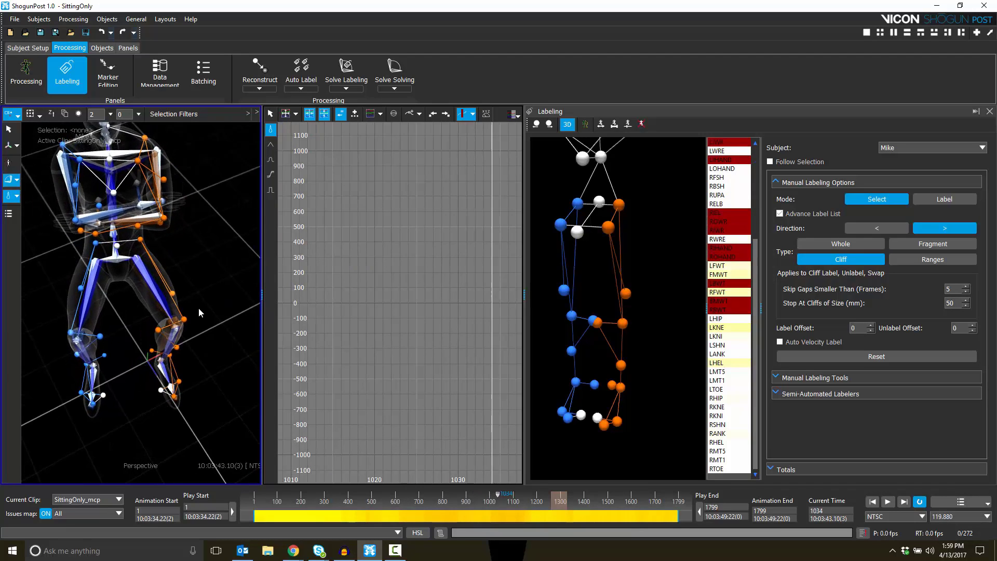
key("Right")
key("Right")
key("Right")
key("Right")
key("Right")
key("Right")
key("Right")
key("Right")
key("Right")
key("Right")
key("Right")
key("Right")
key("Right")
key("Right")
key("Right")
key("Right")
key("Right")
key("Right")
key("Right")
key("Right")
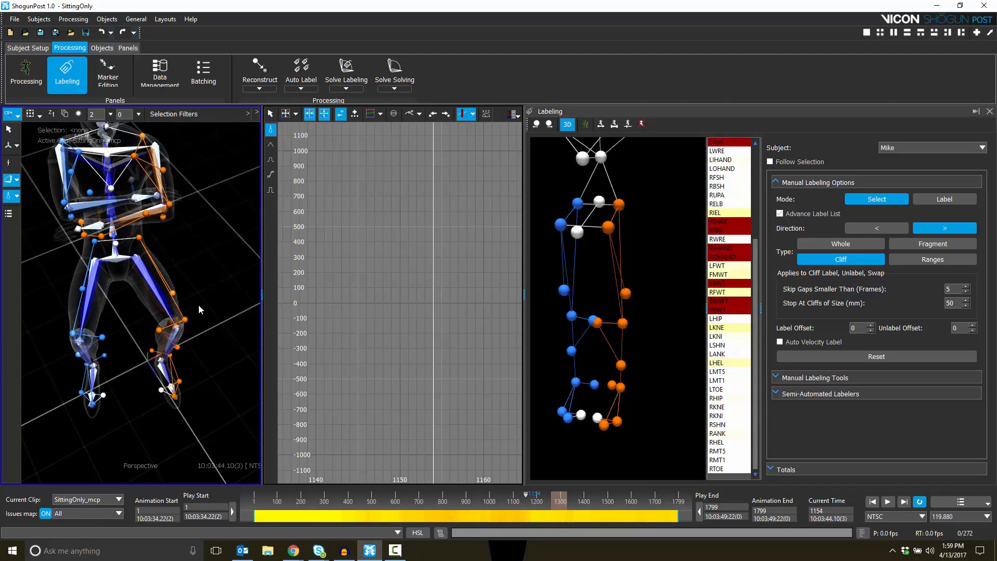
key("Right")
key("Right")
key("Right")
key("Right")
key("Right")
key("Right")
key("Right")
key("Right")
key("Right")
key("Right")
key("Right")
key("Right")
key("Right")
key("Right")
key("Right")
key("Right")
key("Right")
key("Right")
key("Right")
key("Right")
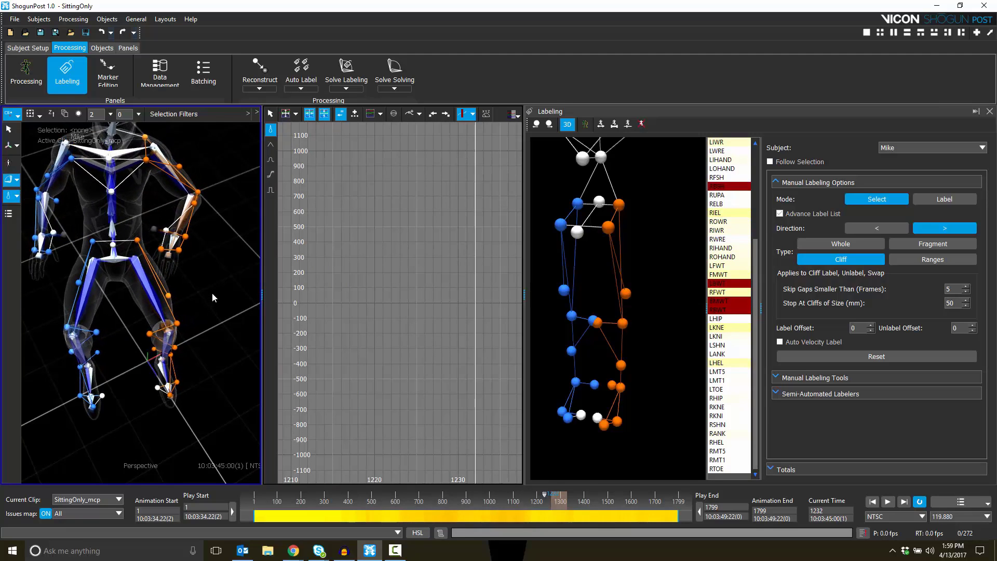
- Advance from frame 1232 to frame 1299 and examine the body from several angles for waist and knee labeling errors
key("Right")
key("Right")
key("Right")
key("Right")
key("Right")
key("Right")
key("Right")
key("Right")
key("Right")
key("Right")
key("Right")
key("Right")
key("Right")
key("Right")
key("Right")
key("Right")
key("Right")
key("Right")
key("Right")
key("Right")
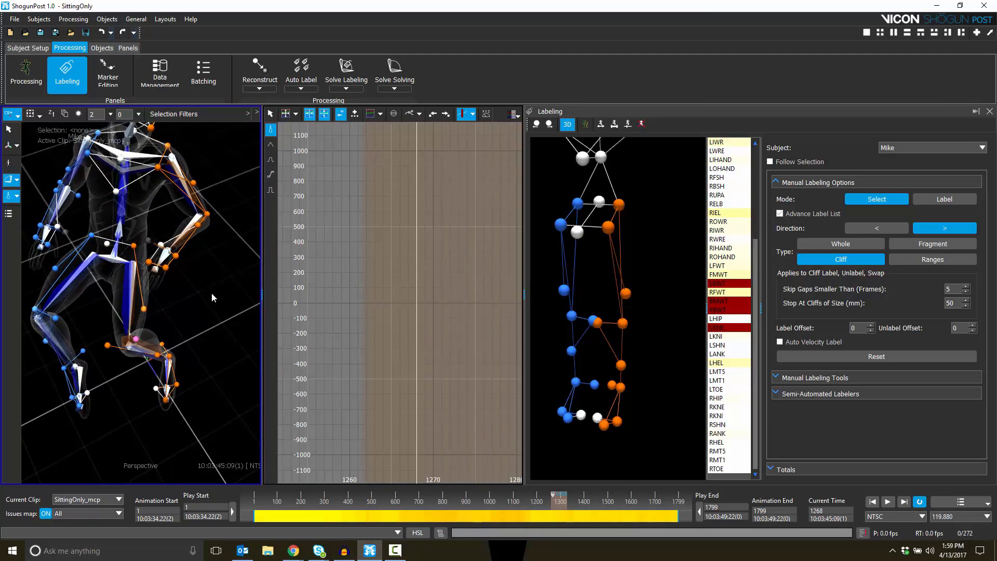
left_click_drag(185, 328, 222, 334, "alt")
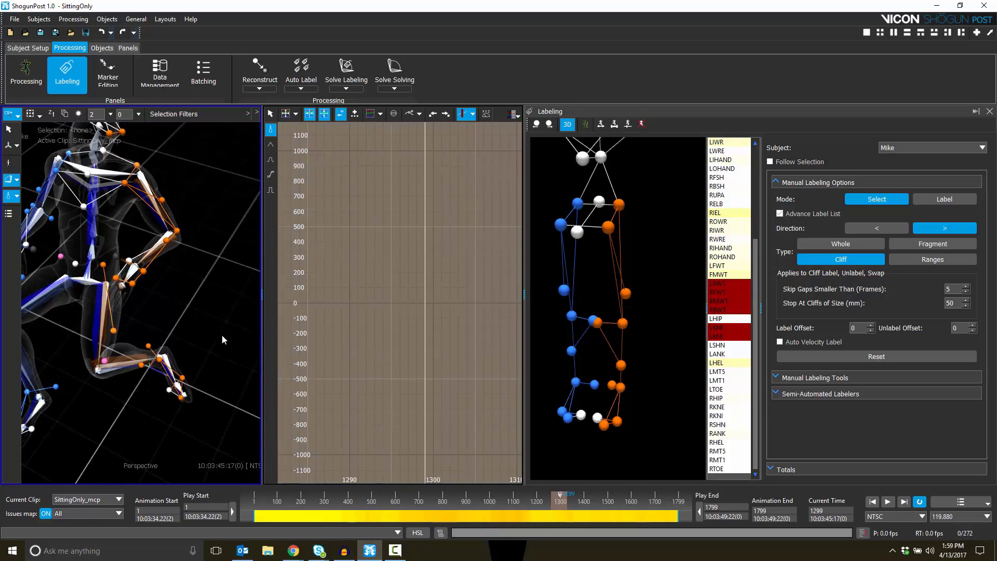
middle_click_drag(172, 332, 239, 384, "alt")
right_click_drag(200, 360, 183, 323, "alt")
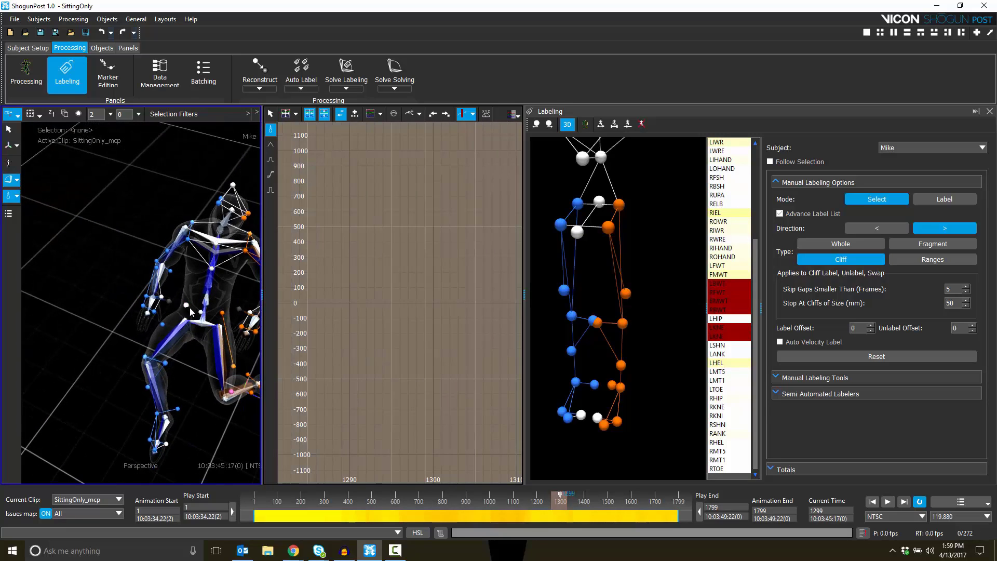
left_click_drag(189, 307, 165, 342, "alt")
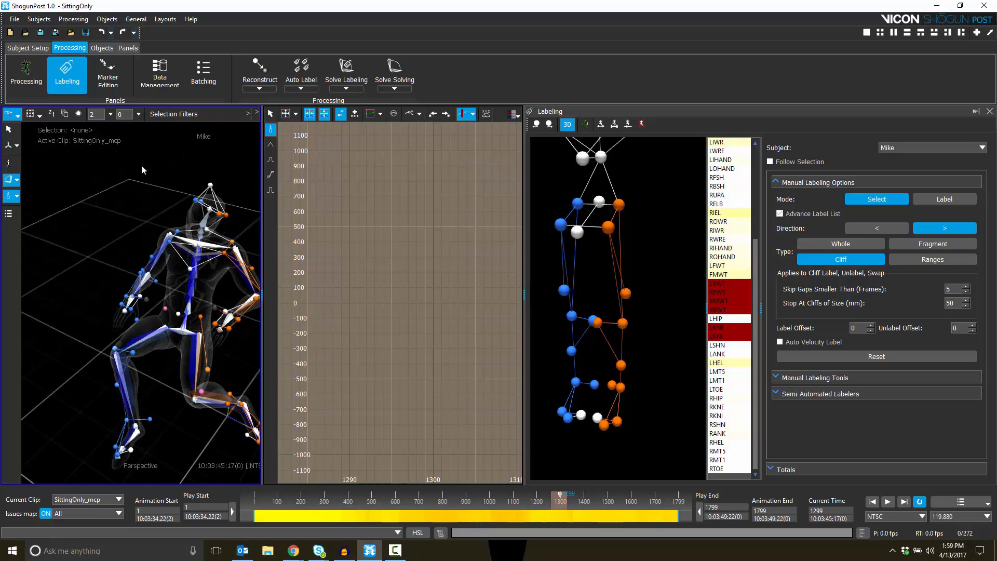
- Enable the During Gaps connection lines, Missing Markers and Labeling Constraints in the 3D view filters, and examine the pelvis with them shown
left_click(247, 113)
left_click(12, 113)
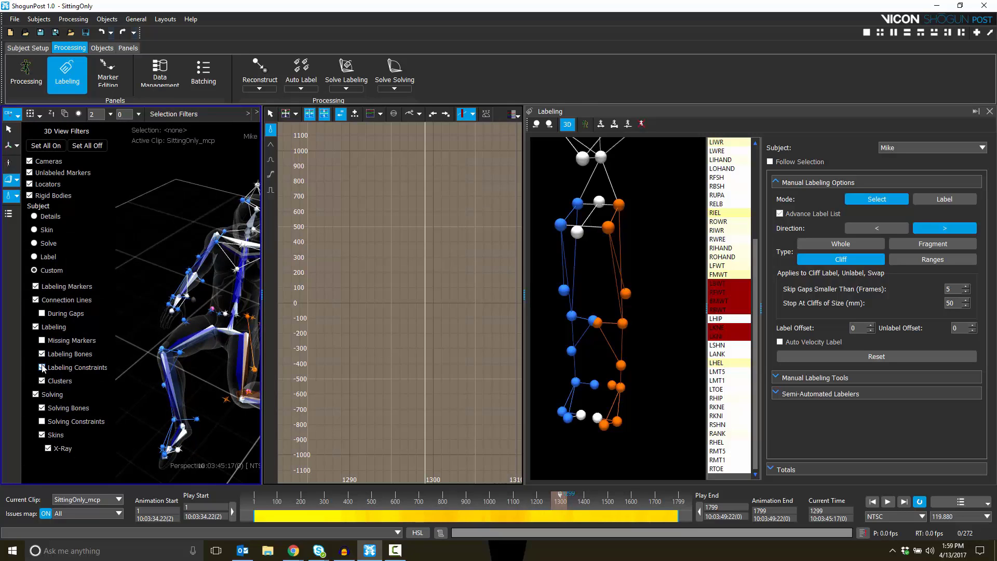
left_click(42, 313)
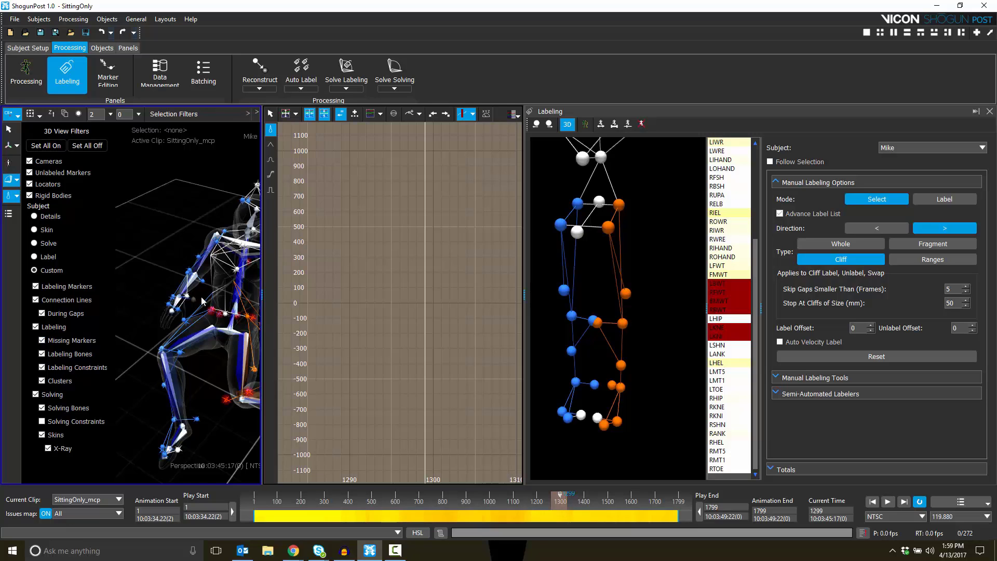
right_click_drag(206, 342, 198, 295, "alt")
middle_click_drag(197, 295, 156, 280, "alt")
mouse_move(155, 280)
left_mouse_down("alt")
mouse_move(182, 299)
mouse_move(164, 275)
mouse_move(222, 295)
left_mouse_up("alt")
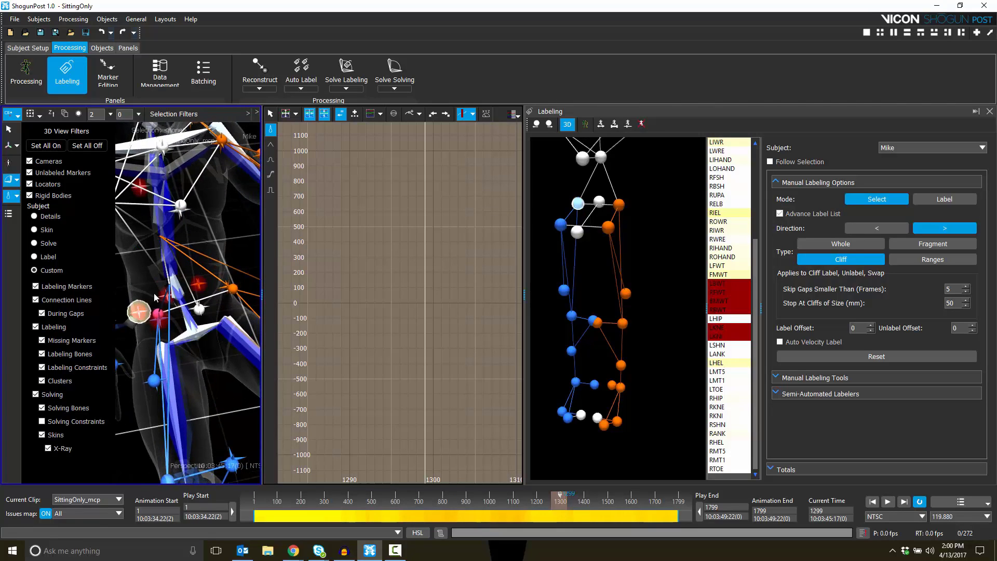
left_click_drag(192, 331, 104, 337, "alt")
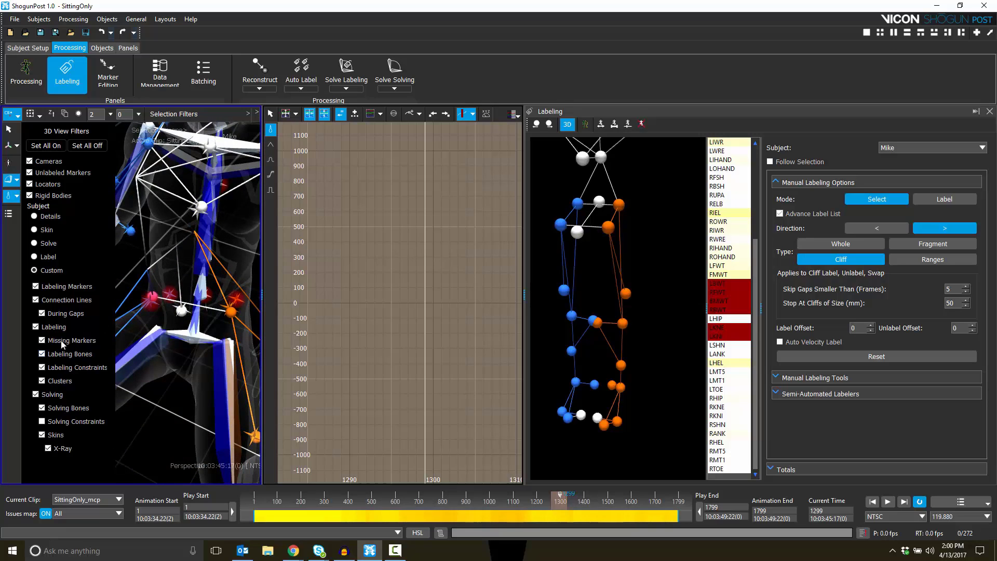
- Hide the Missing Markers and Labeling Constraints in the 3D view and close the view filters
left_click(42, 340)
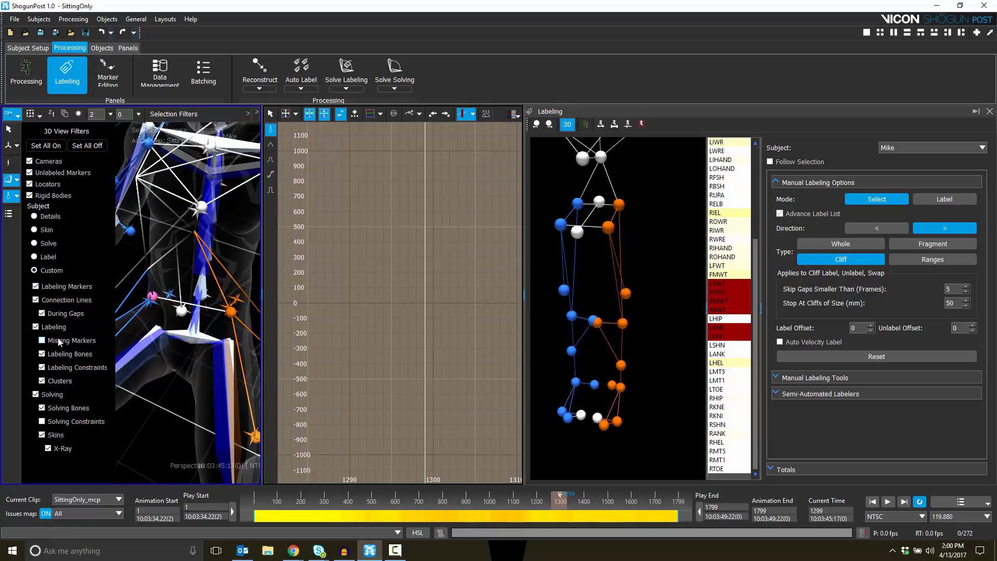
left_click(42, 367)
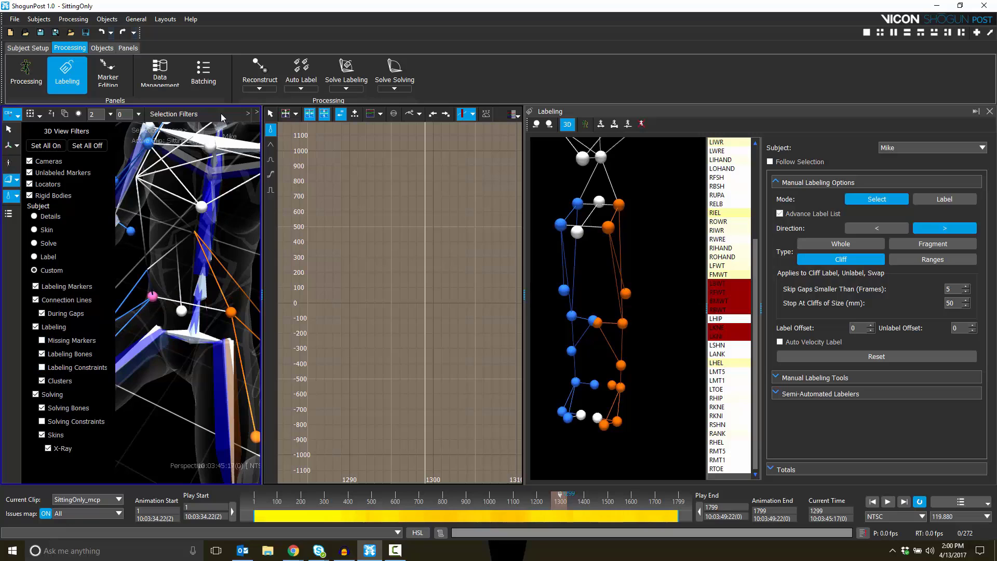
left_click(252, 114)
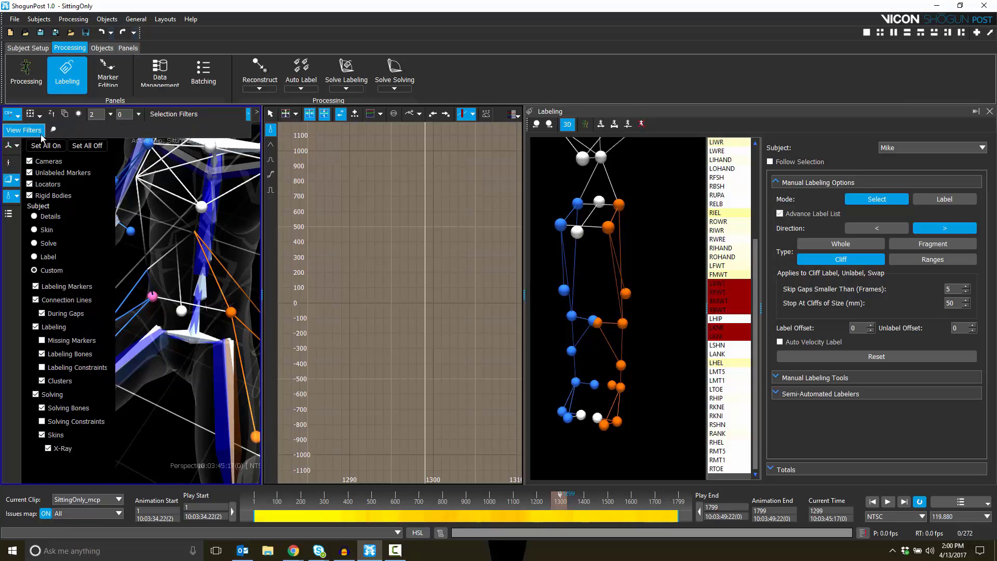
left_click(41, 134)
scroll(119, 344, "down", 3)
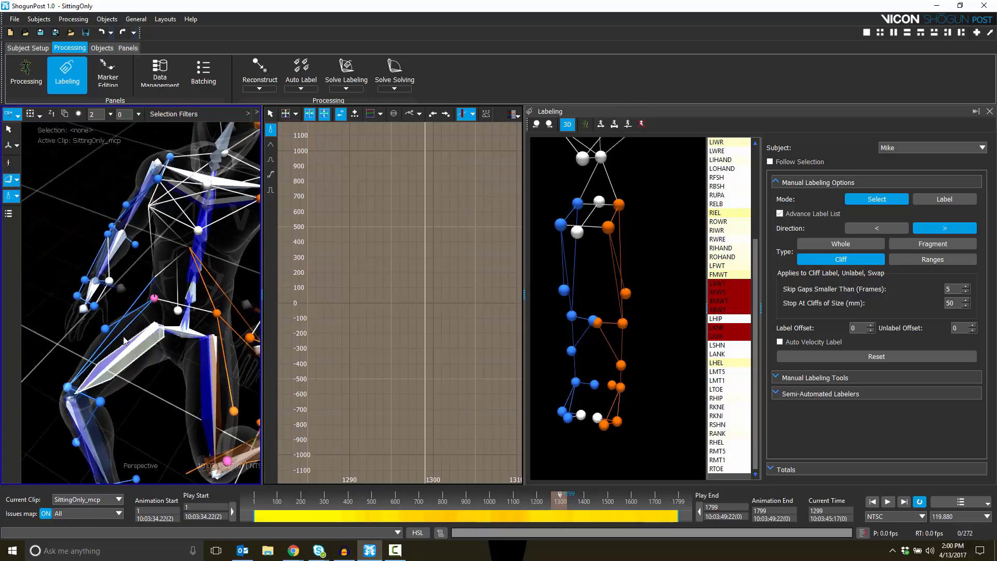
- Step through the frames around 1294 to examine how the gap connection lines show the waist and knee markers
left_click_drag(125, 341, 67, 282)
left_click_drag(78, 208, 90, 261)
key("Right")
key("Right")
key("Right")
key("Right")
key("Right")
key("Right")
key("Right")
key("Right")
key("Right")
key("Right")
key("Right")
key("Right")
key("Right")
key("Right")
key("Right")
key("Right")
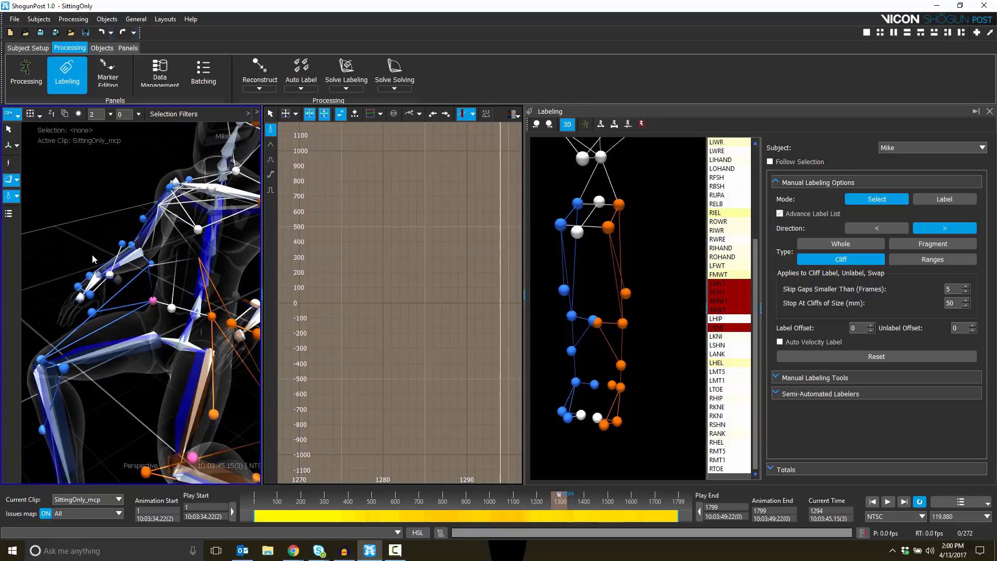
- Disable the During Gaps connection lines in the 3D view filters and return to a front view of the pelvis
left_click(248, 117)
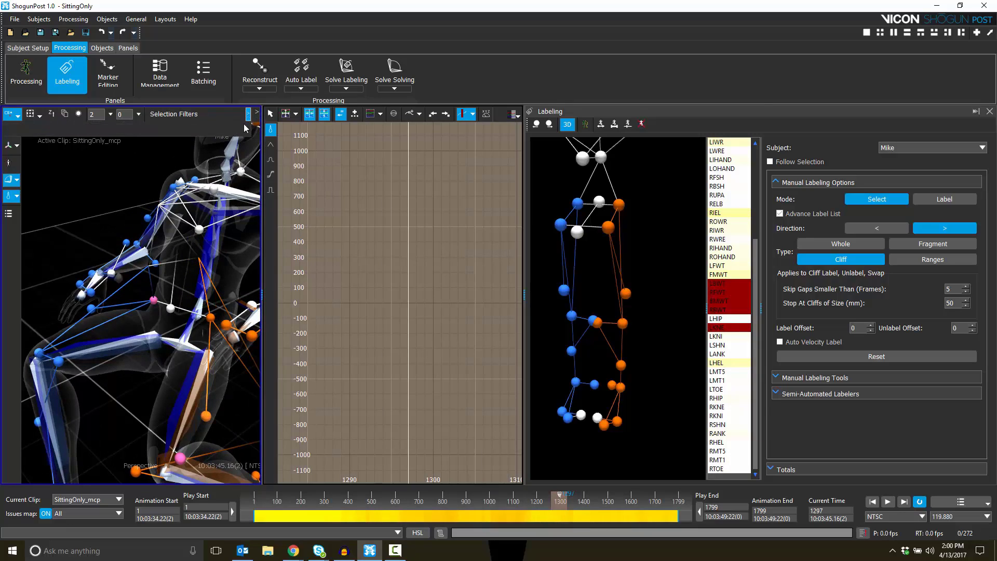
left_click(35, 131)
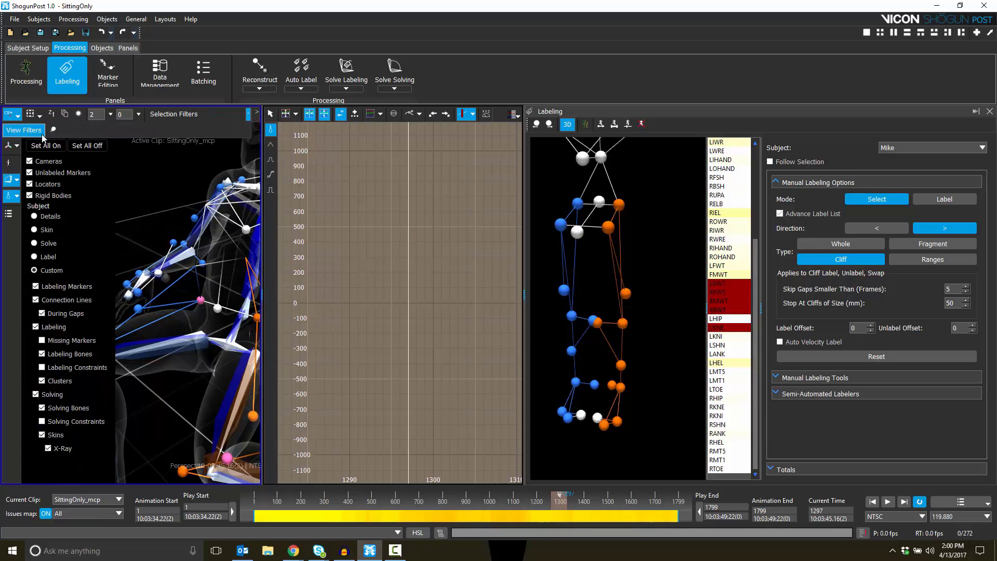
left_click(42, 314)
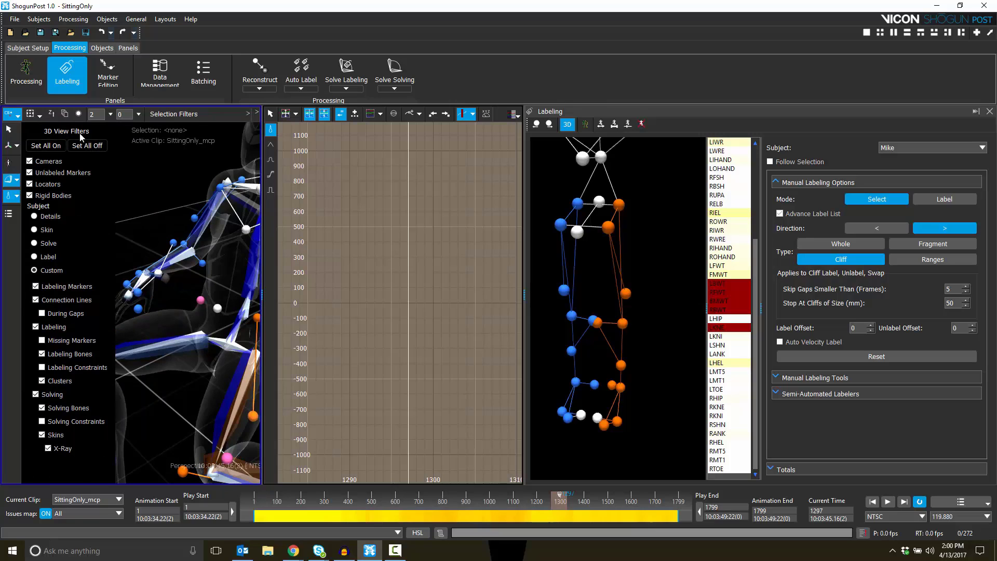
left_click(248, 114)
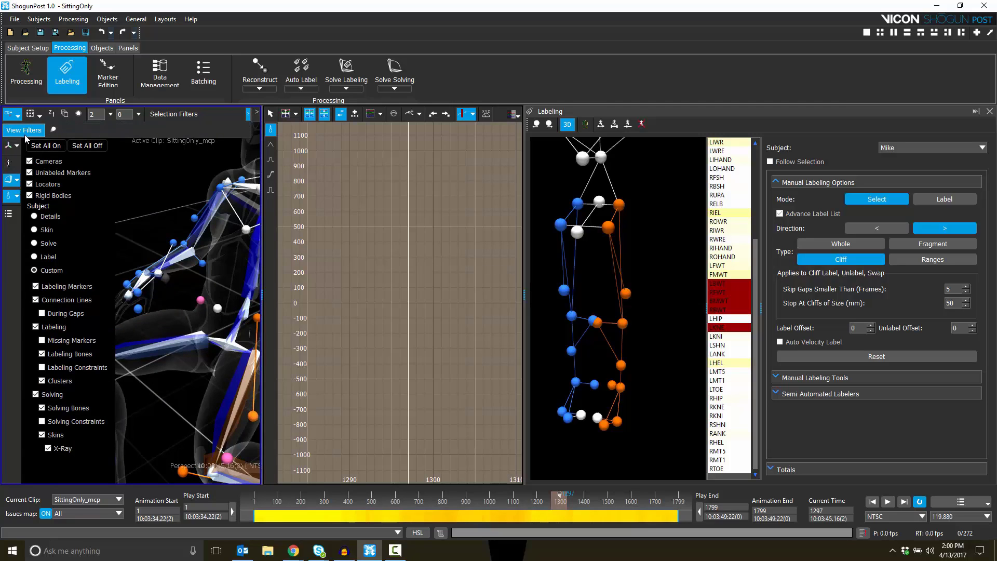
left_click(25, 133)
left_click_drag(147, 261, 164, 297, "alt")
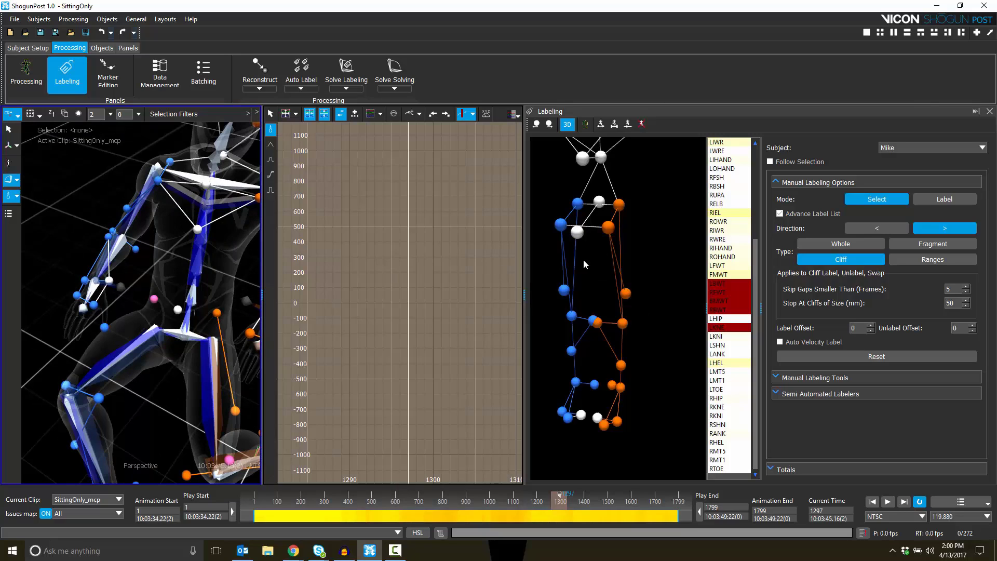
- Assign the RFWT label from the labeling figure to the unlabeled right front waist marker at frame 1297, and check it through frame 1299
left_click(560, 224)
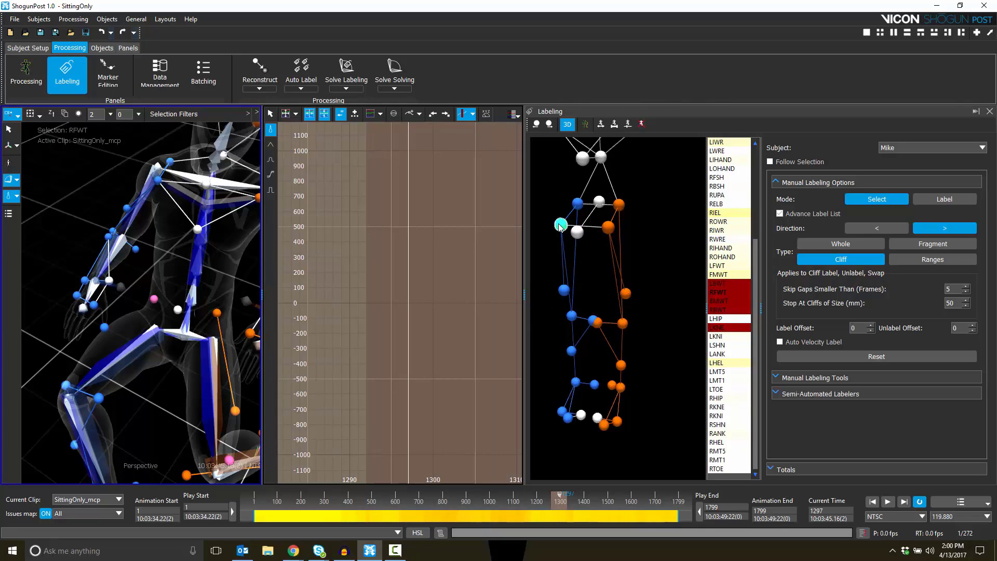
left_click(157, 303)
key("Right")
key("Right")
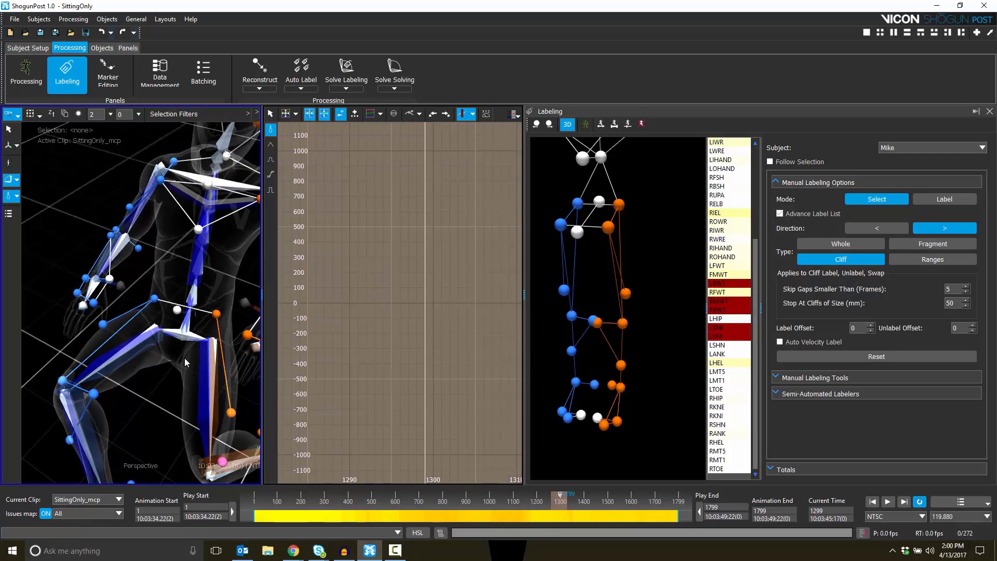
- Step back to frame 1292, select the unlabeled right front waist marker, and step between frames 1290 and 1293 to examine its labeling gap
key("Left")
key("Left")
key("Left")
key("Left")
key("Left")
key("Left")
key("Left")
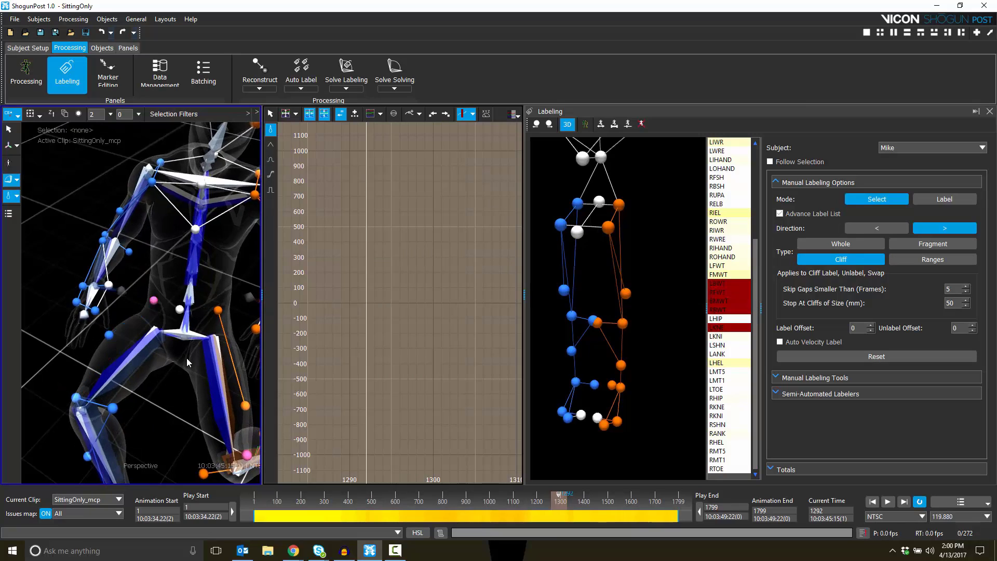
left_click(154, 300)
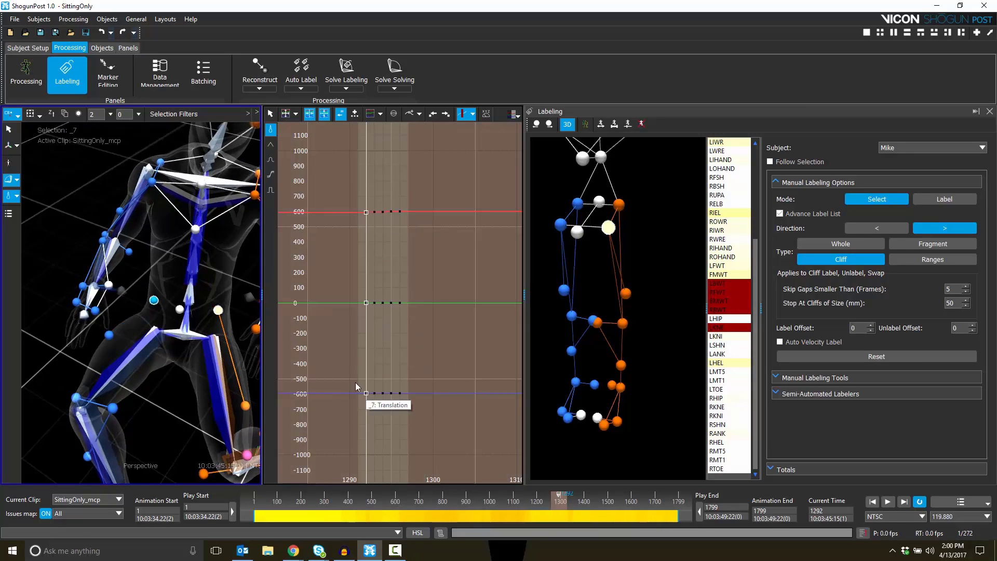
key("Left")
key("Left")
key("Right")
key("Right")
key("Right")
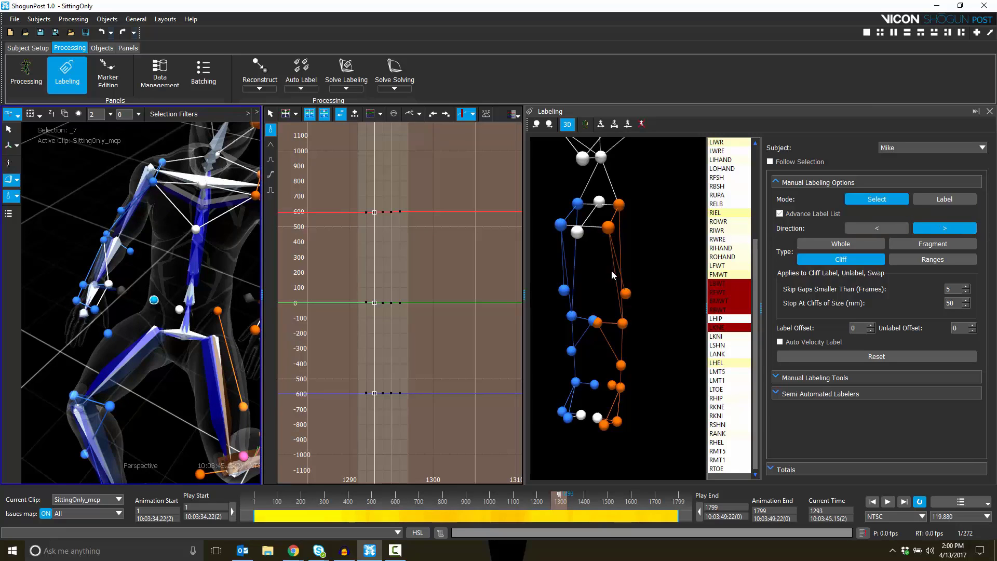
key("Left")
key("Left")
key("Left")
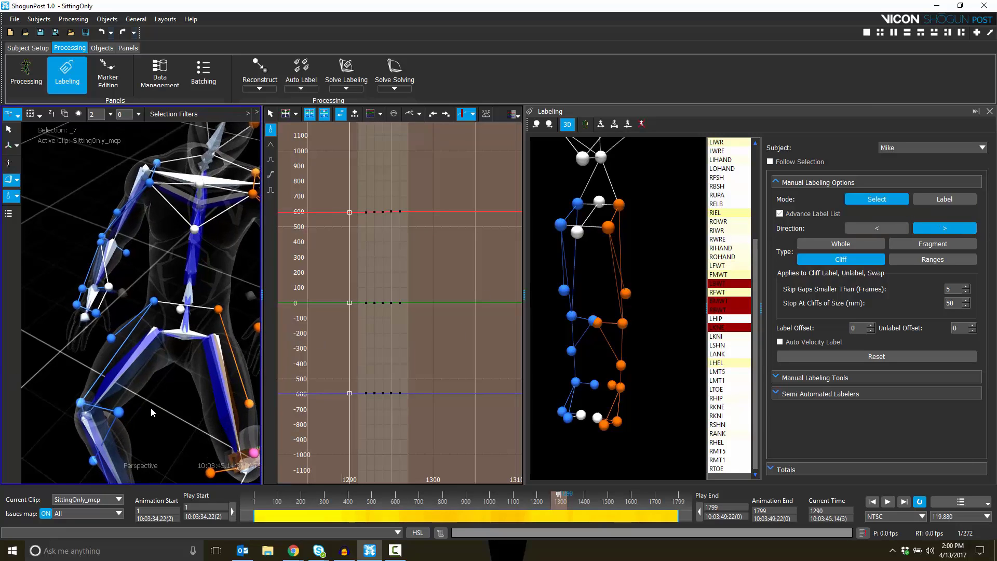
key("Right")
key("Right")
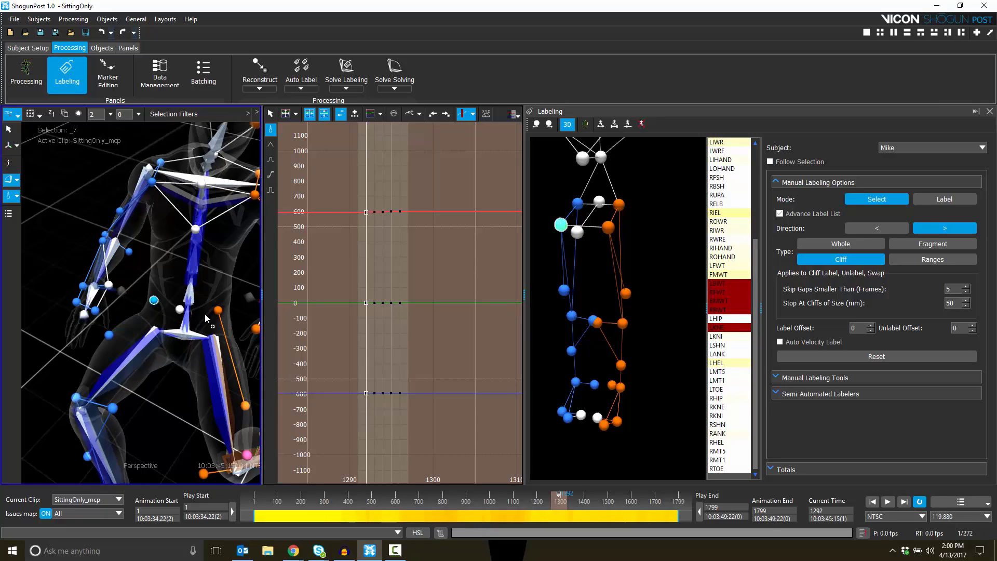
- Assign the RFWT label from the labeling figure to the unlabeled right front waist marker at frame 1292
left_click_drag(205, 314, 155, 298)
left_click(184, 401)
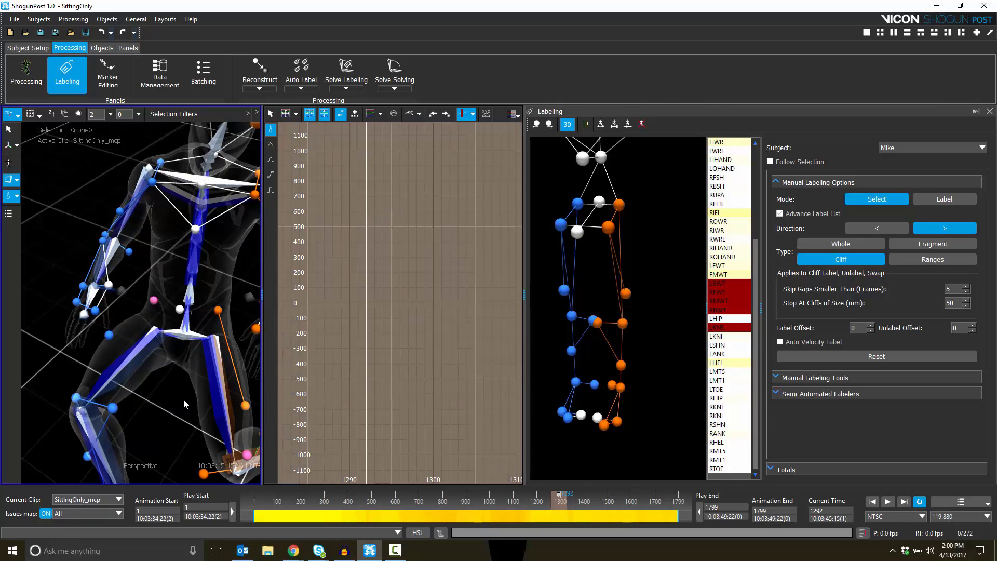
left_click(560, 225)
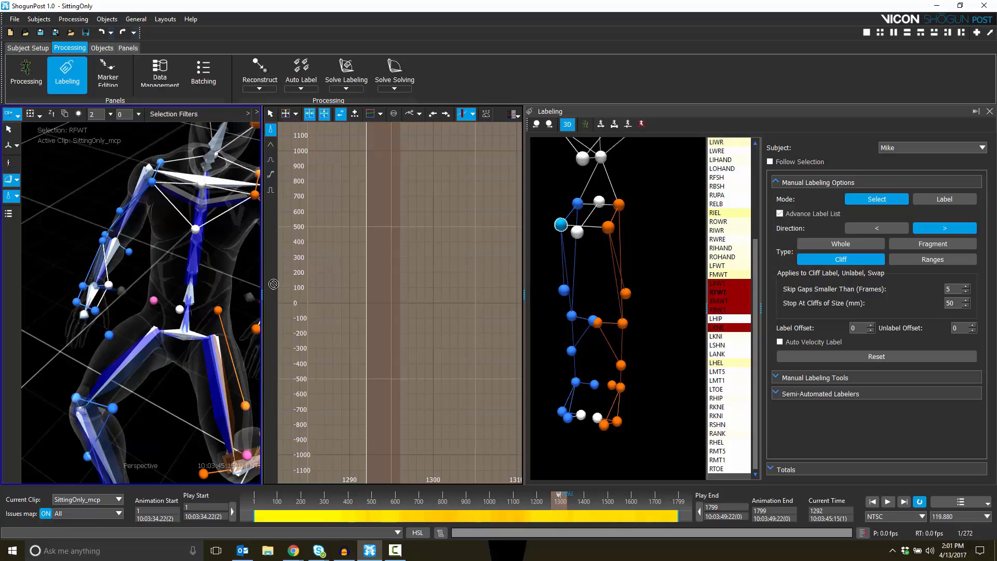
left_click_drag(160, 299, 158, 299)
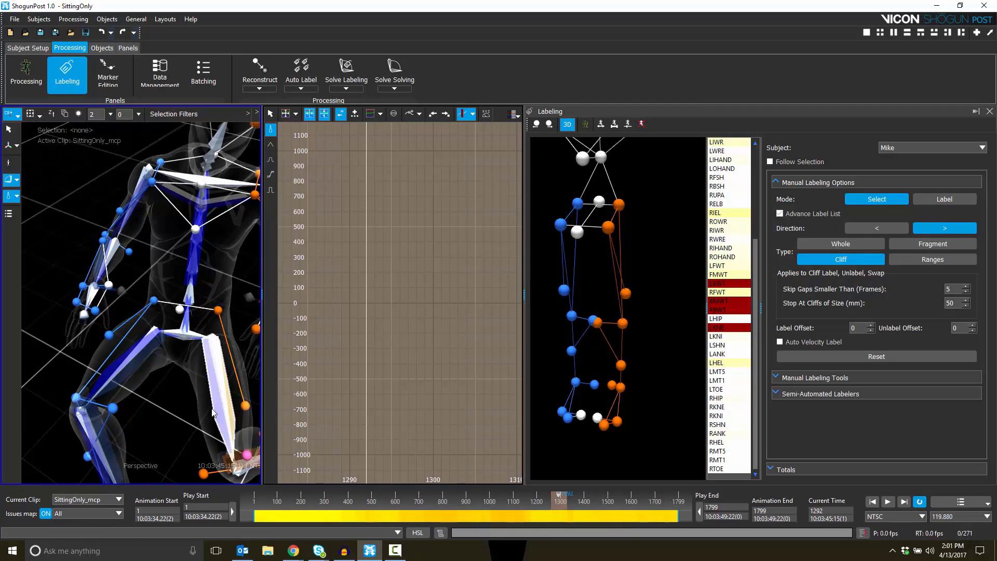
- Advance from frame 1292 to frame 1313 to check the right front waist labeling
key("Right")
key("Right")
key("Right")
key("Right")
key("Right")
key("Right")
key("Right")
key("Right")
key("Right")
key("Right")
key("Right")
key("Right")
key("Right")
key("Right")
key("Right")
key("Right")
key("Right")
key("Right")
key("Right")
key("Right")
key("Right")
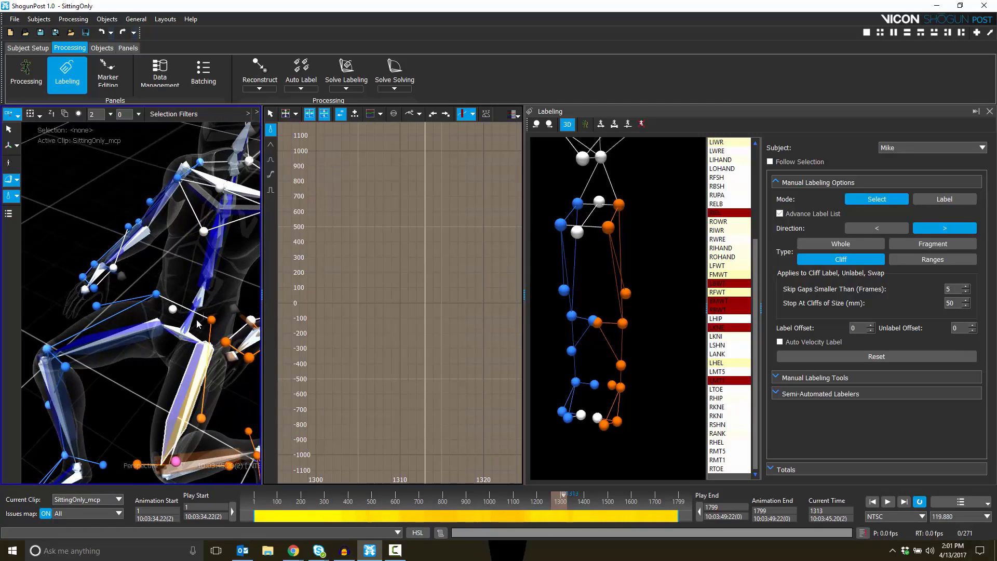
- Examine the whole body from the side while advancing to frame 1365 to look for further labeling errors
right_click_drag(189, 405, 197, 396, "alt")
left_click_drag(198, 396, 205, 334, "alt")
key("Right")
key("Right")
key("Right")
key("Right")
key("Right")
key("Right")
key("Right")
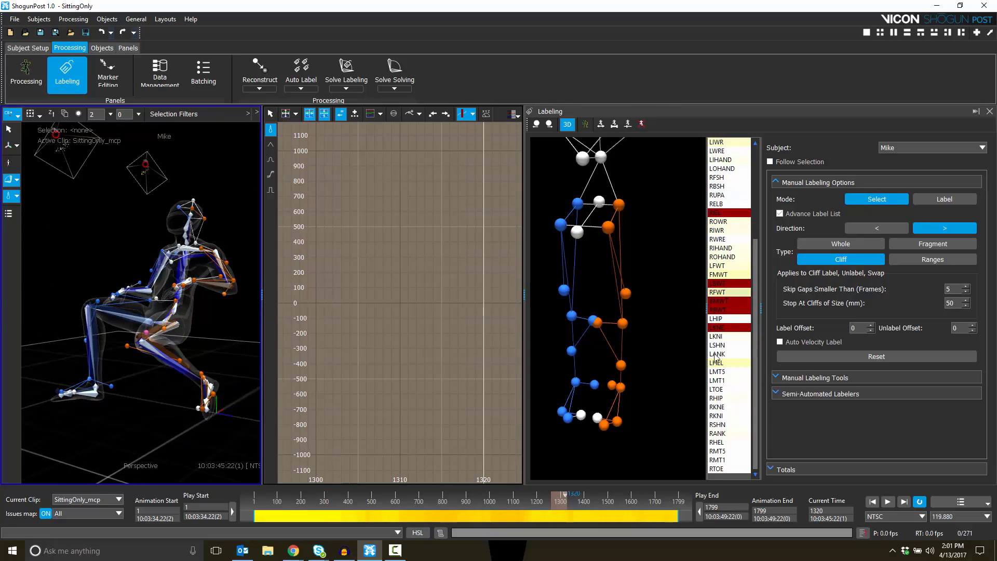
key("Right")
key("Right")
key("Right")
key("Right")
key("Right")
key("Right")
key("Right")
key("Right")
key("Right")
key("Right")
key("Right")
key("Right")
key("Right")
key("Right")
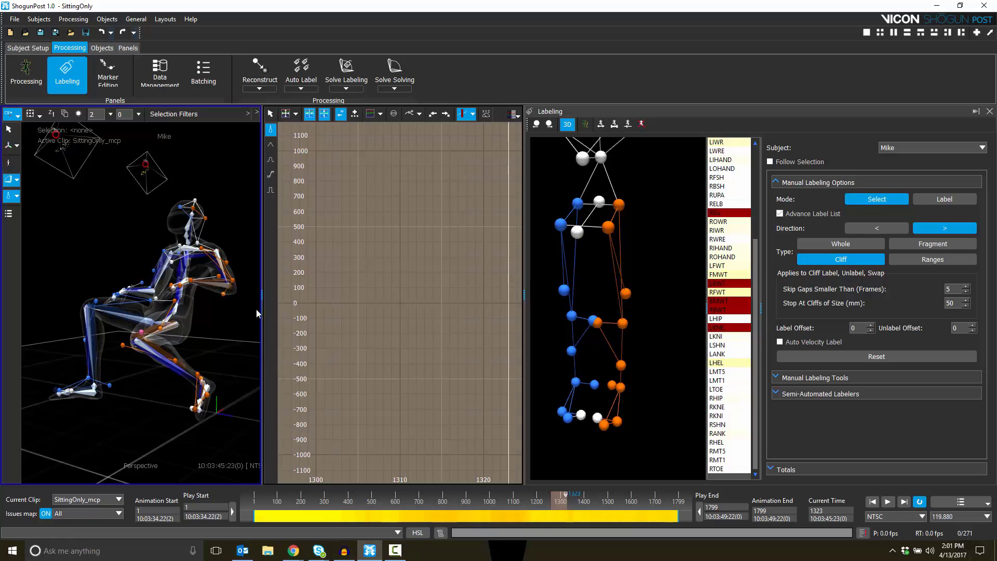
key("Right")
key("Right")
key("Right")
key("Right")
key("Right")
key("Right")
key("Right")
key("Right")
key("Right")
key("Right")
key("Right")
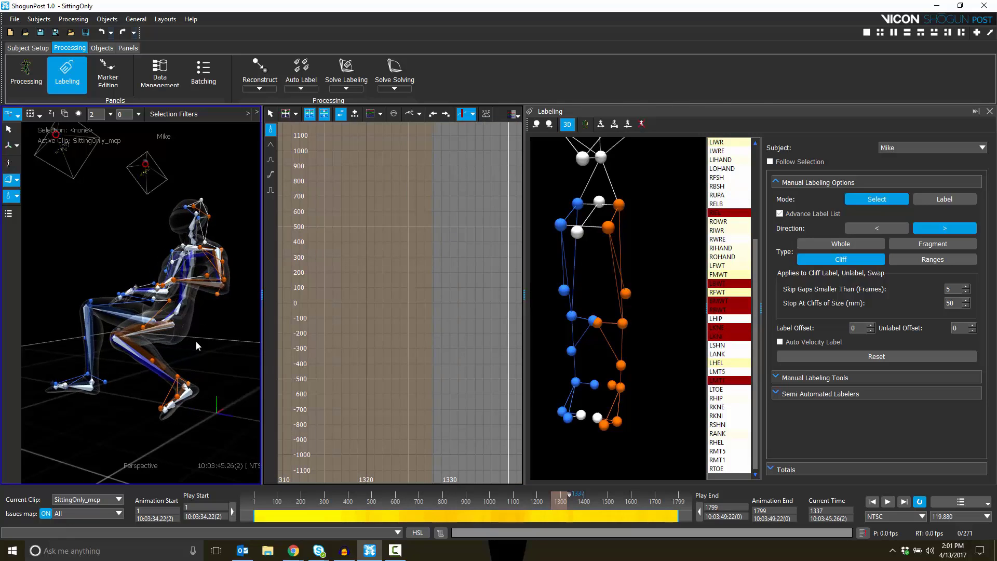
left_click_drag(196, 340, 227, 353, "alt")
key("Left")
key("Left")
key("Left")
key("Left")
key("Left")
key("Left")
key("Left")
key("Left")
key("Left")
key("Left")
key("Left")
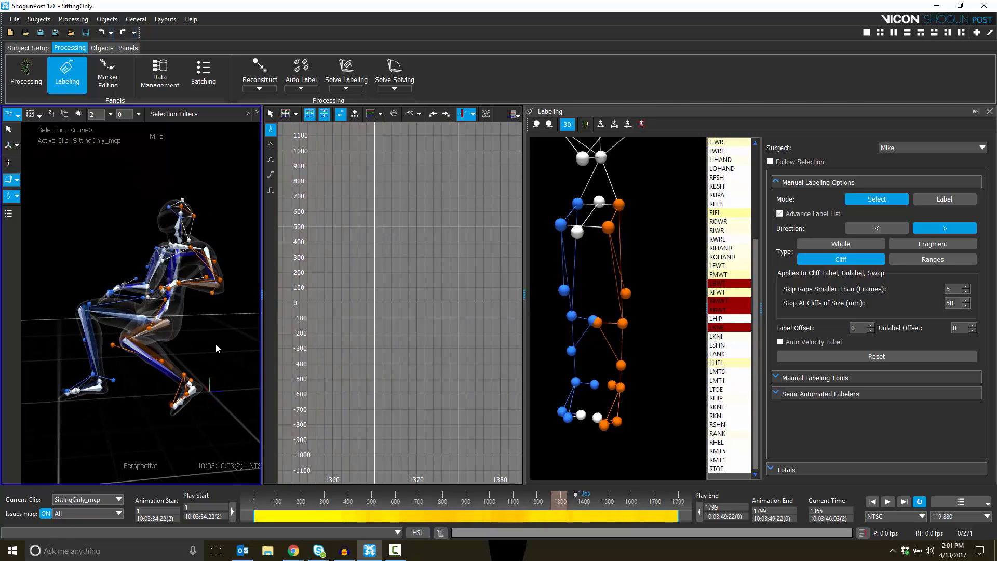
- Go back from frame 1365 to frame 1304 and examine the waist and leg markers up close for remaining labeling errors
key("Left")
key("Left")
key("Left")
key("Left")
key("Left")
key("Left")
key("Left")
key("Left")
key("Left")
key("Left")
key("Left")
key("Left")
key("Left")
key("Left")
key("Left")
key("Left")
key("Left")
key("Left")
key("Left")
key("Left")
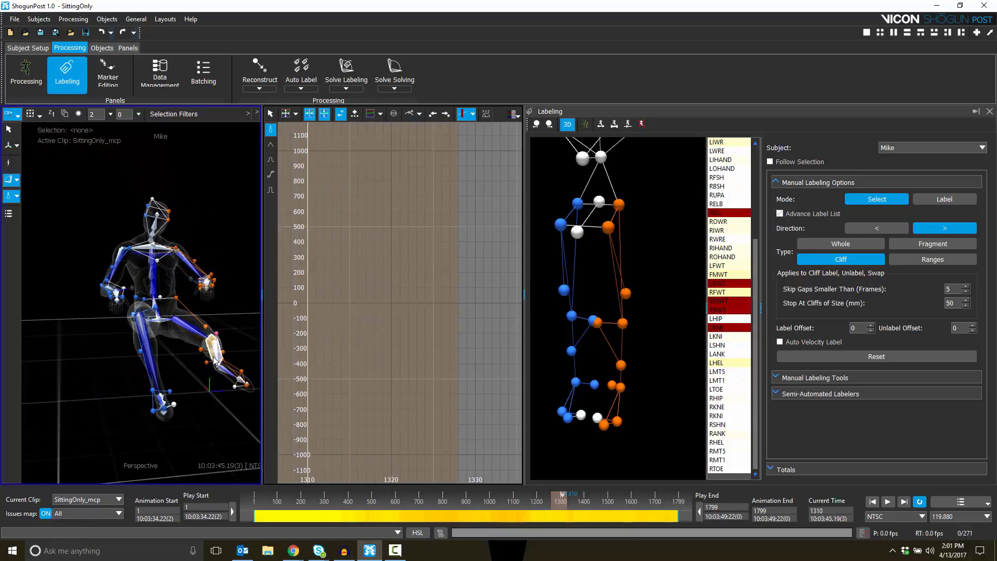
left_click_drag(214, 362, 165, 357, "alt")
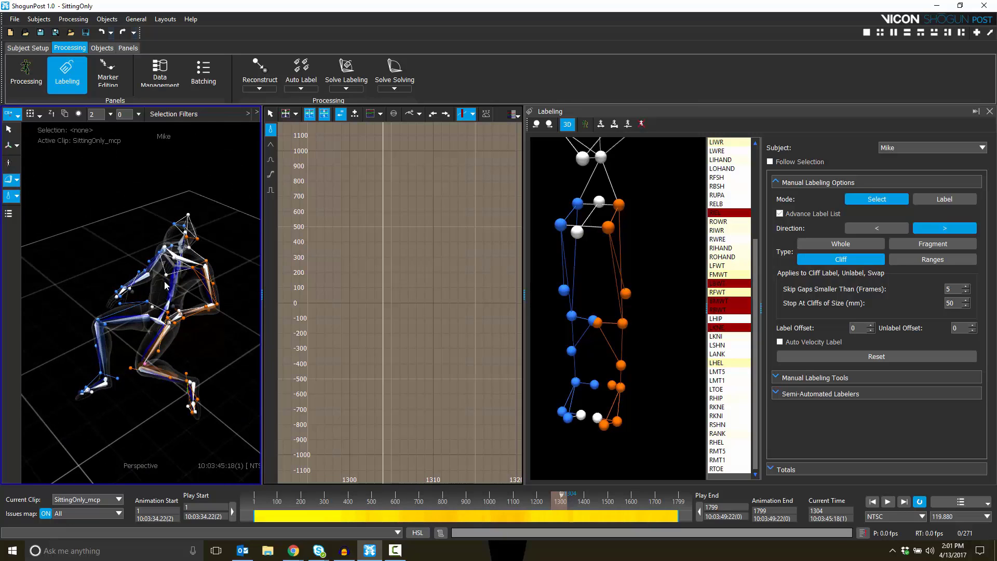
left_click_drag(169, 400, 191, 392, "alt")
right_click_drag(191, 393, 186, 428, "alt")
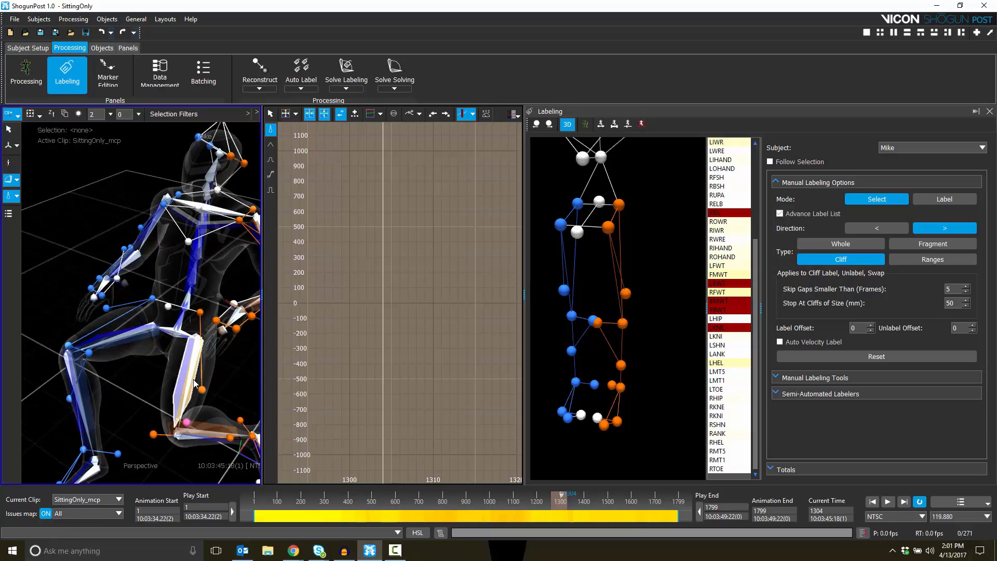
middle_click_drag(186, 428, 176, 387, "alt")
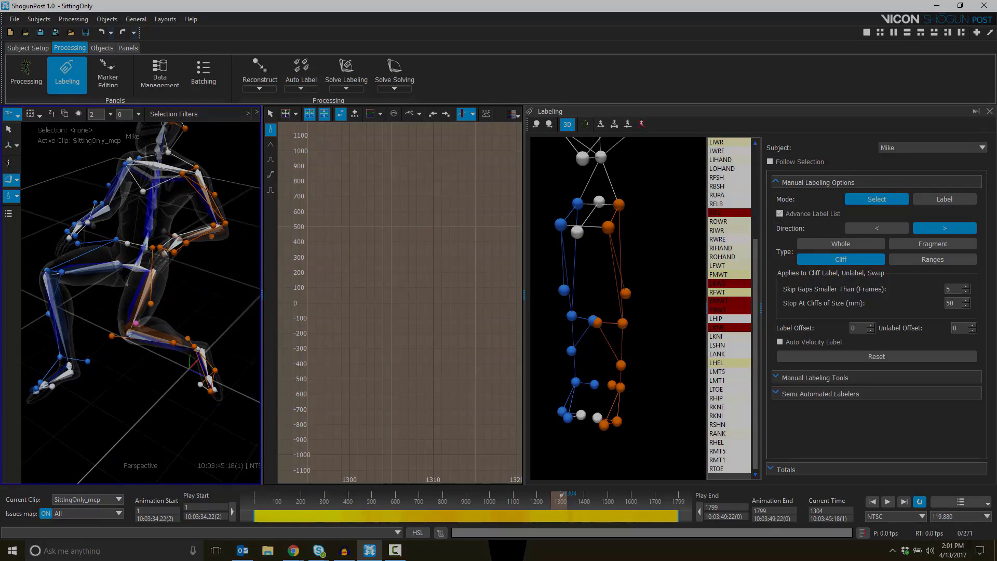